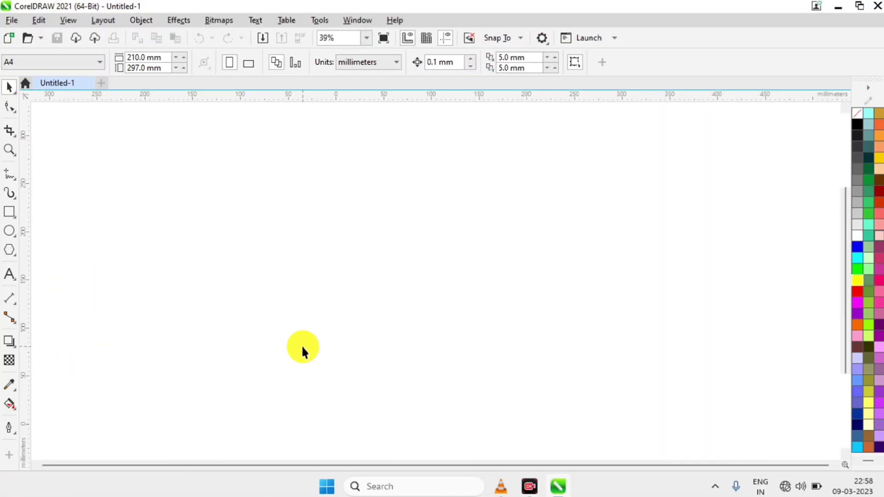
# Step: Draw a circle about 263 mm in diameter with the Ellipse tool
pyautogui.click(10, 236)
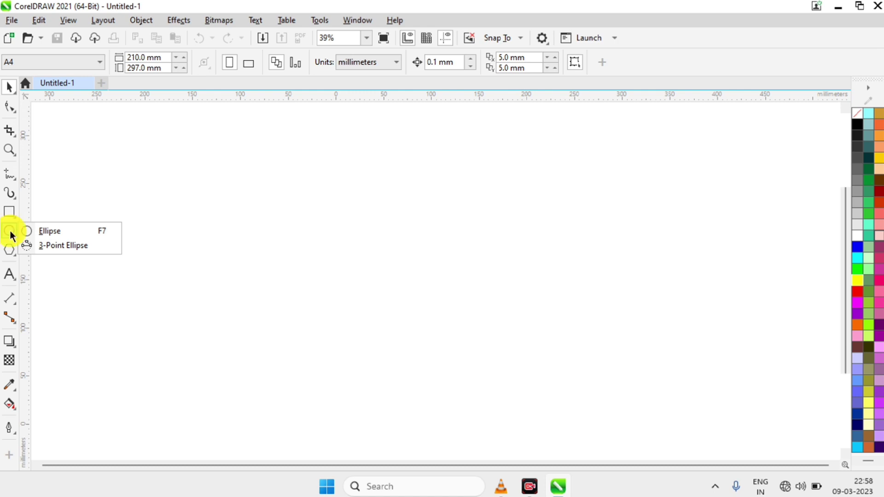
pyautogui.click(78, 232)
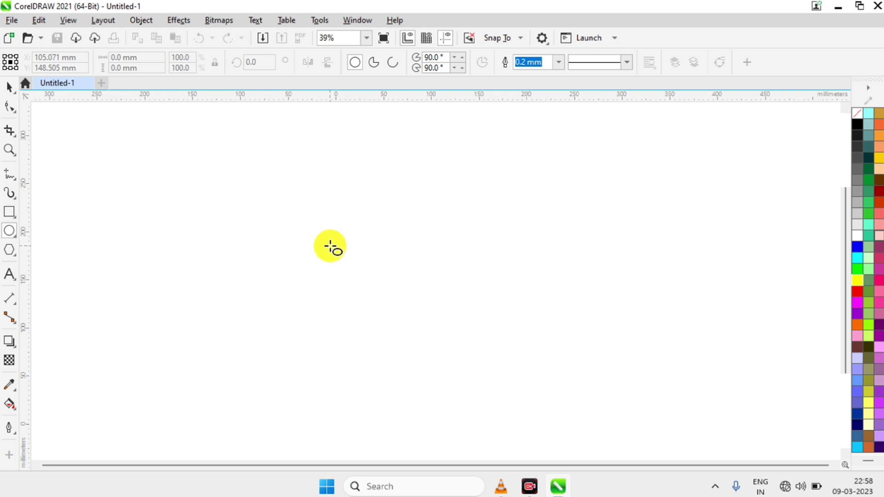
pyautogui.moveTo(326, 179); pyautogui.dragTo(529, 433)
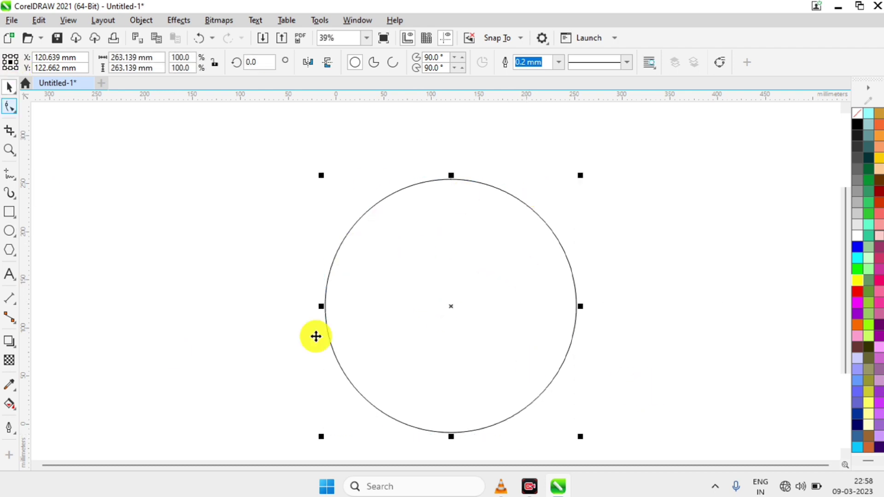
# Step: Set the circle's width and height to 120 mm
pyautogui.click(9, 91)
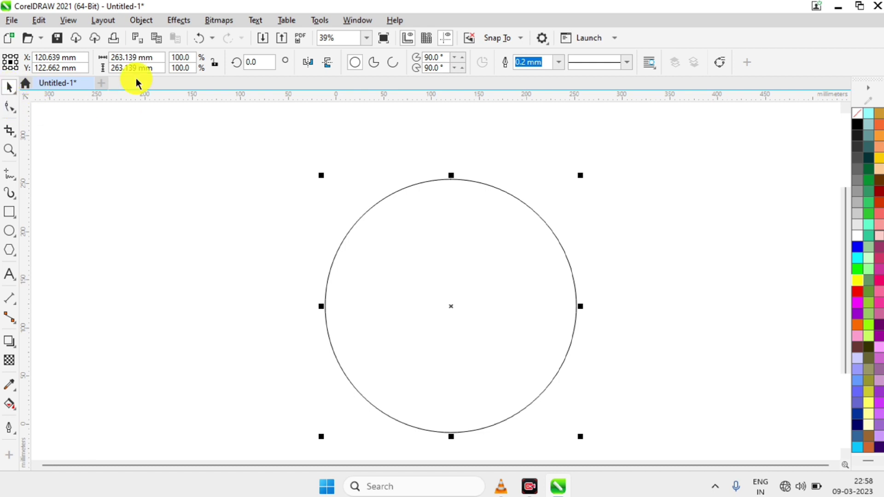
pyautogui.moveTo(139, 57); pyautogui.dragTo(106, 56)
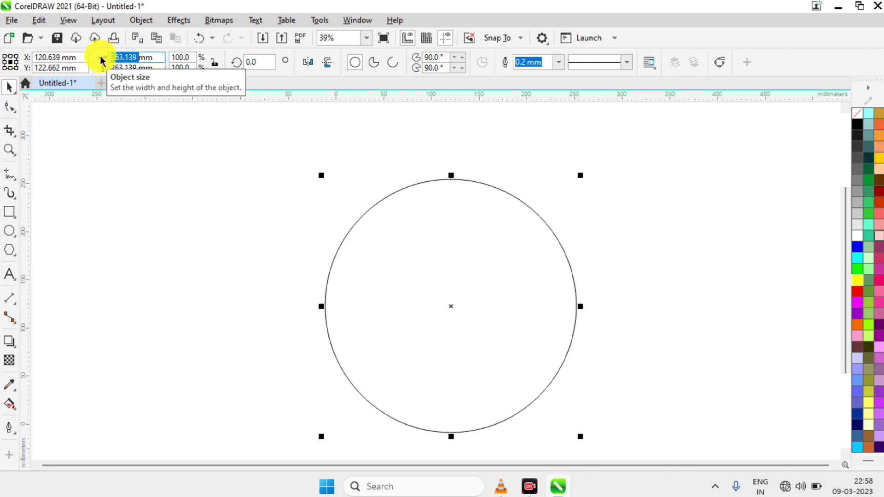
pyautogui.write('120')
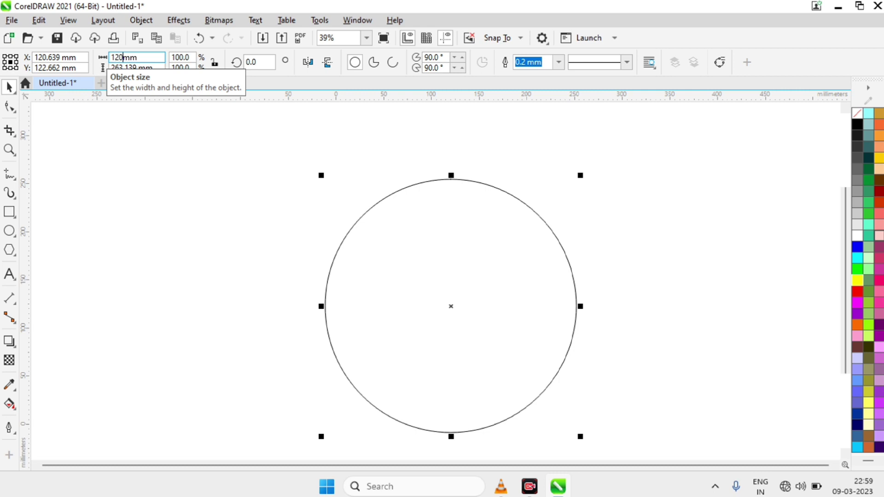
pyautogui.moveTo(138, 68); pyautogui.dragTo(94, 71)
pyautogui.write('1')
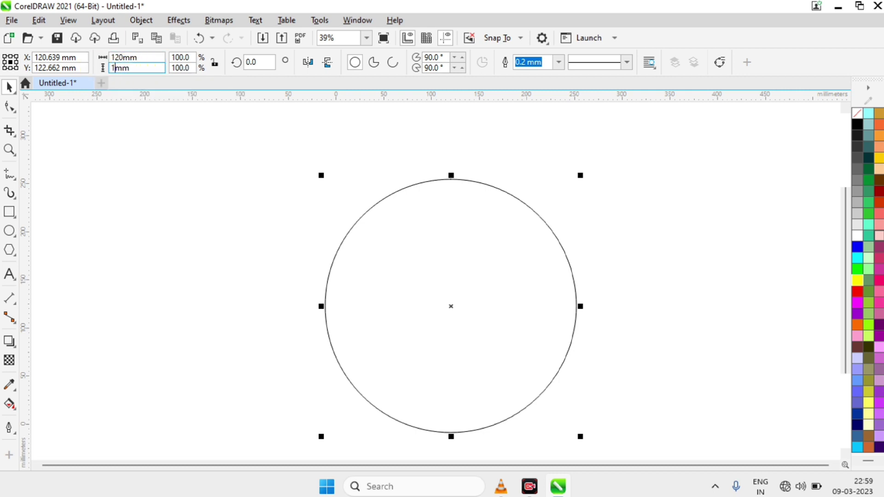
pyautogui.write('20')
pyautogui.press('Return')
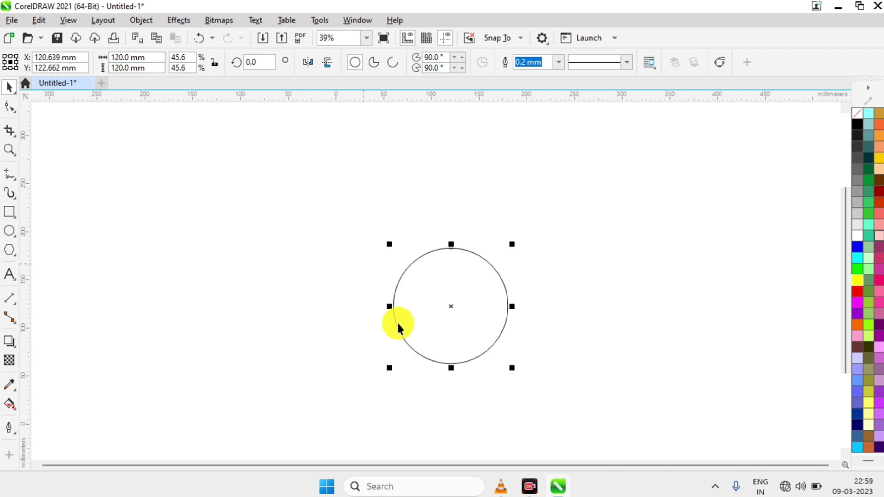
# Step: Duplicate the 120 mm circle in place and set the copy's width and height to 10 mm
pyautogui.scroll(2, 481, 347)
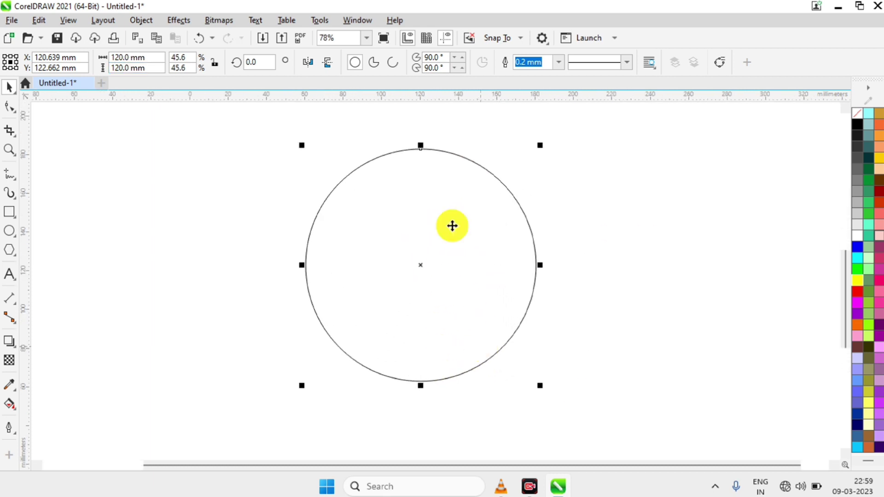
pyautogui.scroll(1, 460, 227)
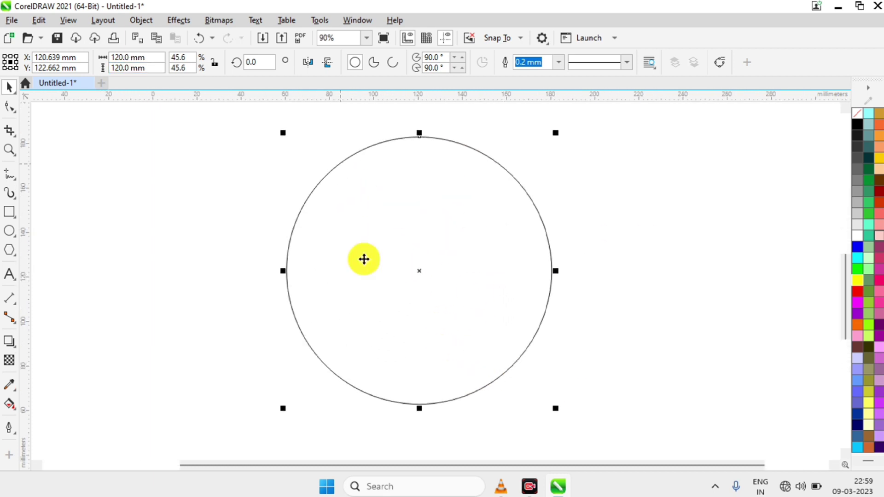
pyautogui.click(349, 160)
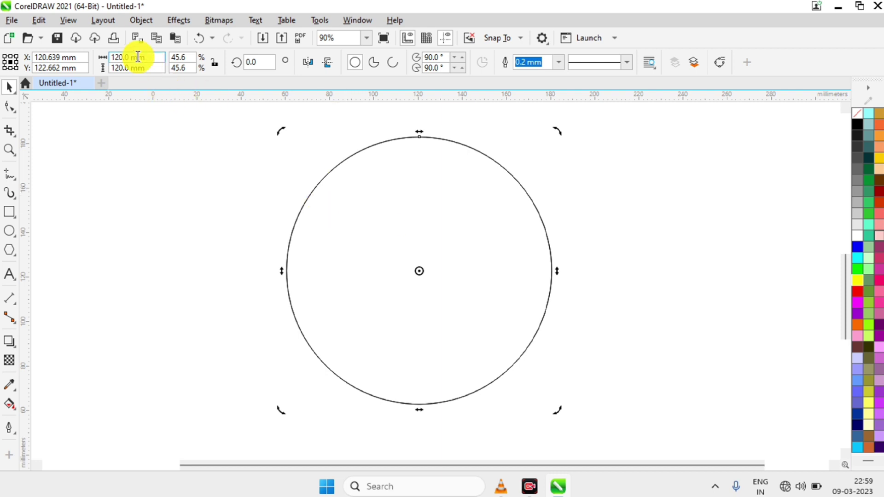
pyautogui.moveTo(129, 57); pyautogui.dragTo(98, 61)
pyautogui.write('10')
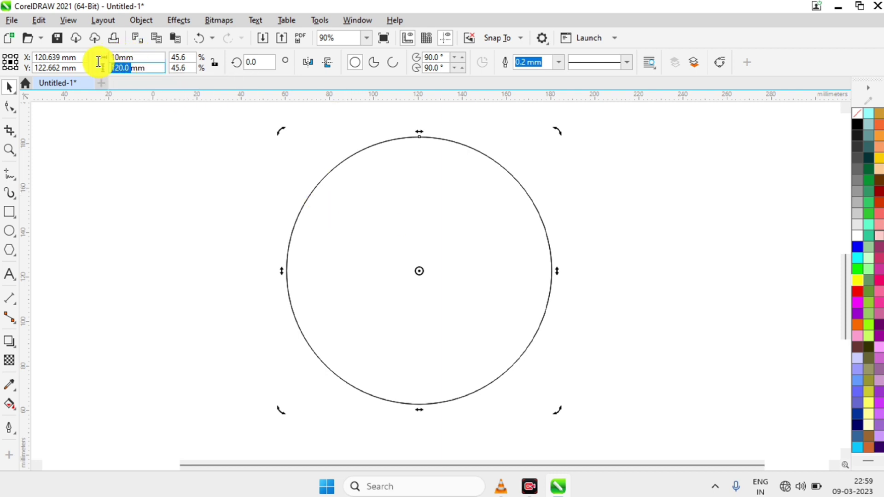
pyautogui.write('10')
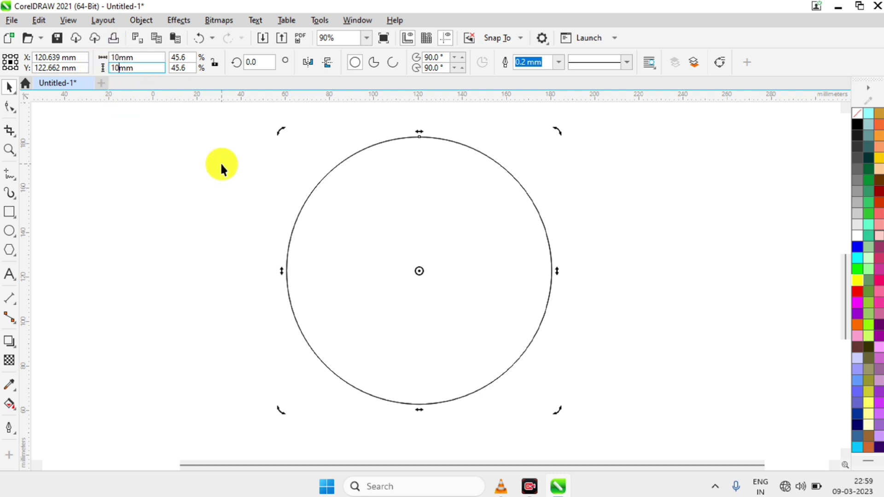
pyautogui.press('Return')
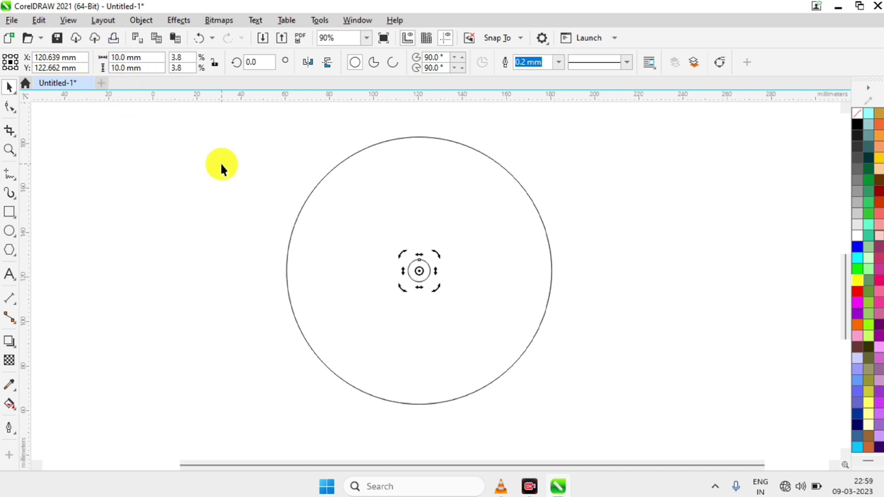
# Step: Blend the small centre circle with the large outer circle using 10 blend steps
pyautogui.click(534, 274)
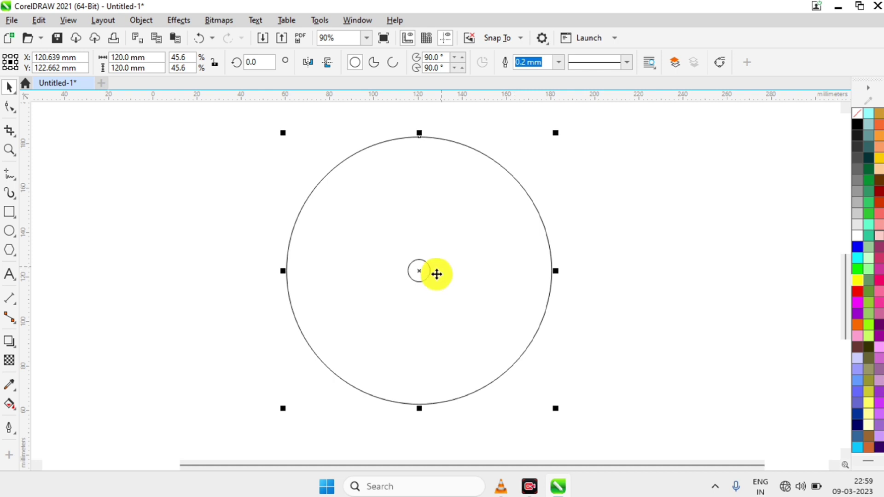
pyautogui.click(9, 341)
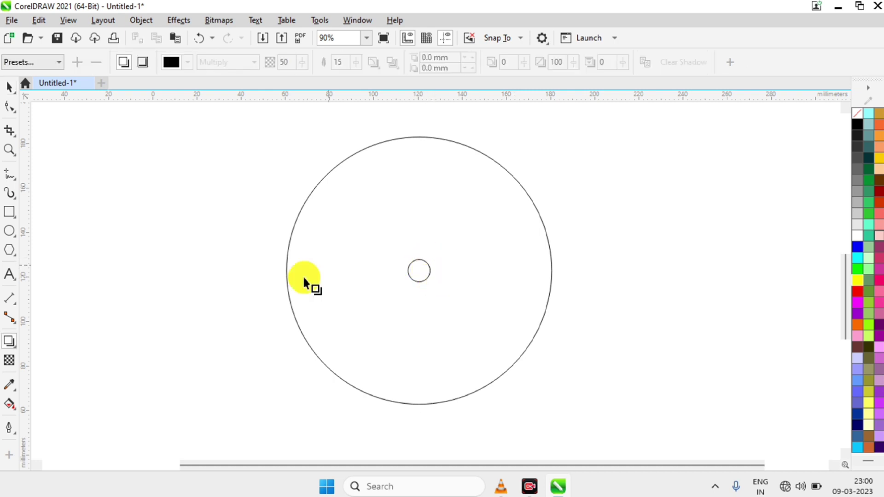
pyautogui.click(9, 349)
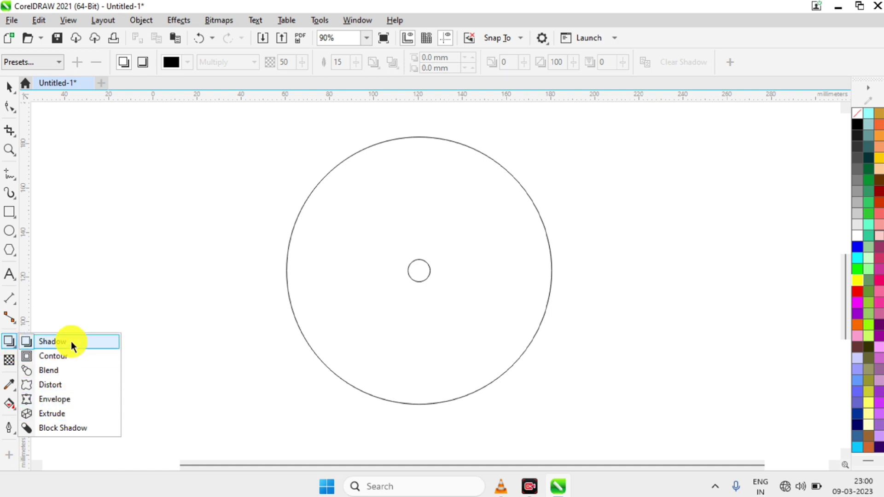
pyautogui.click(62, 371)
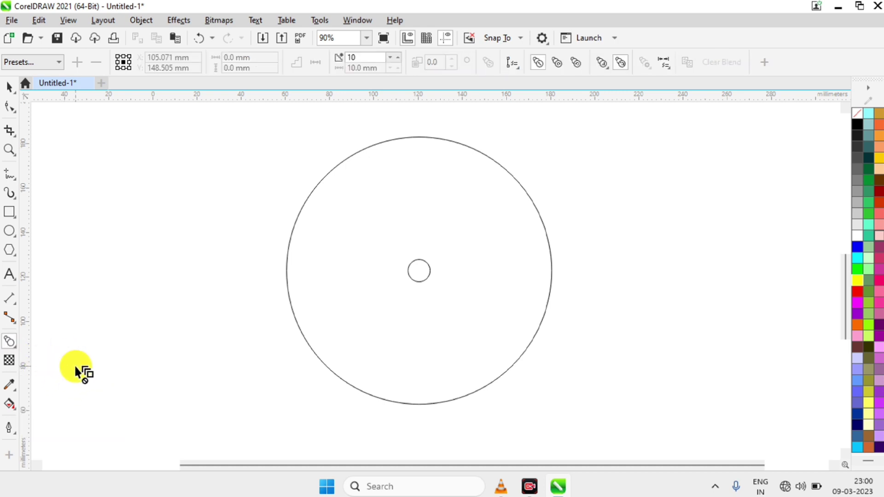
pyautogui.click(428, 276)
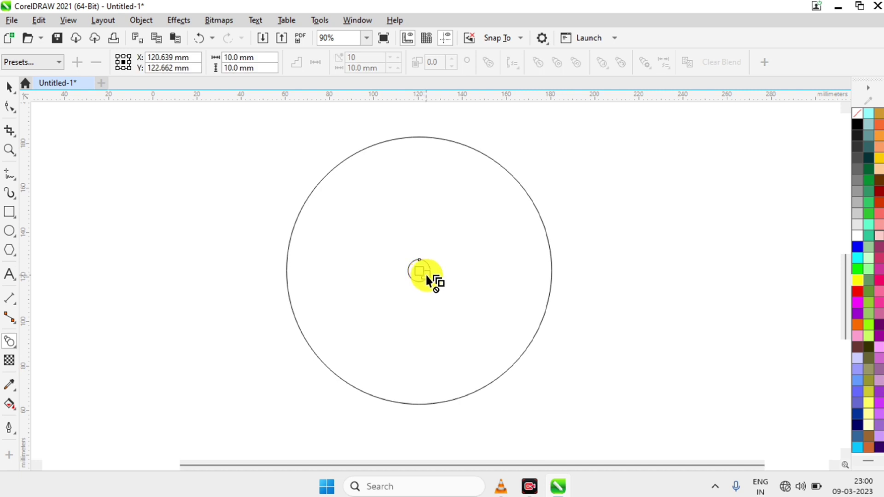
pyautogui.moveTo(432, 282); pyautogui.dragTo(434, 283)
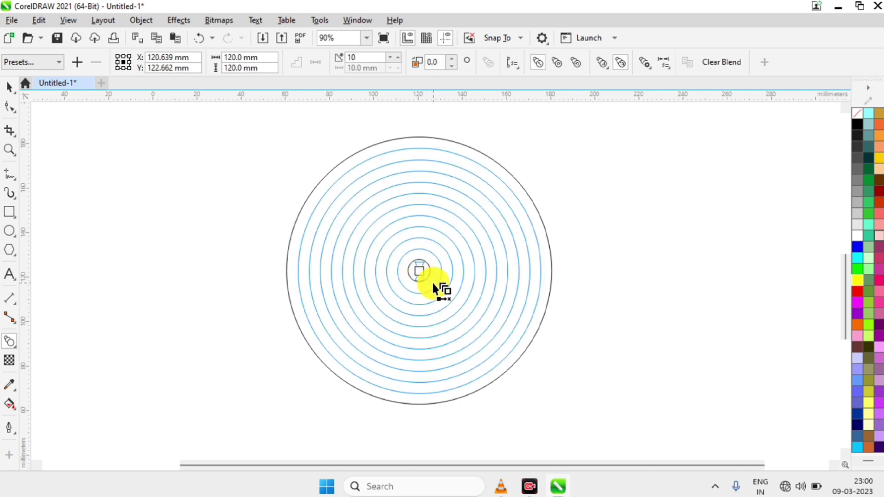
pyautogui.moveTo(434, 285); pyautogui.dragTo(433, 284)
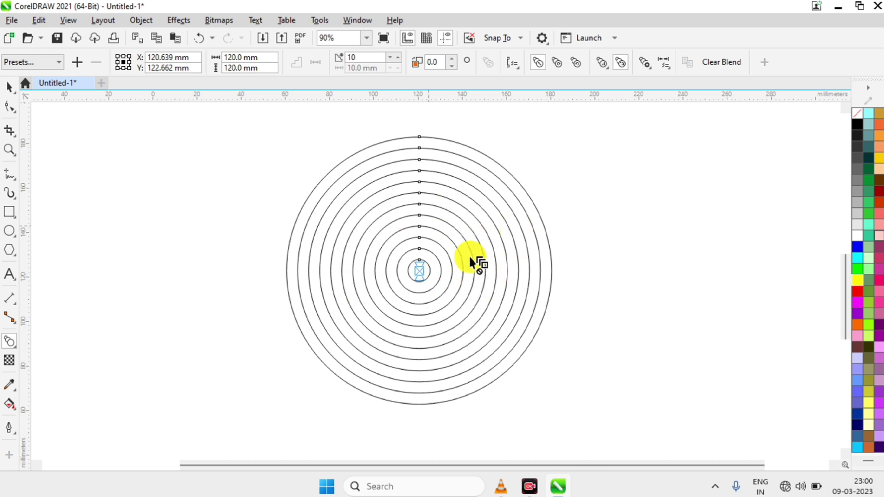
pyautogui.doubleClick(363, 57)
pyautogui.moveTo(372, 56); pyautogui.dragTo(330, 56)
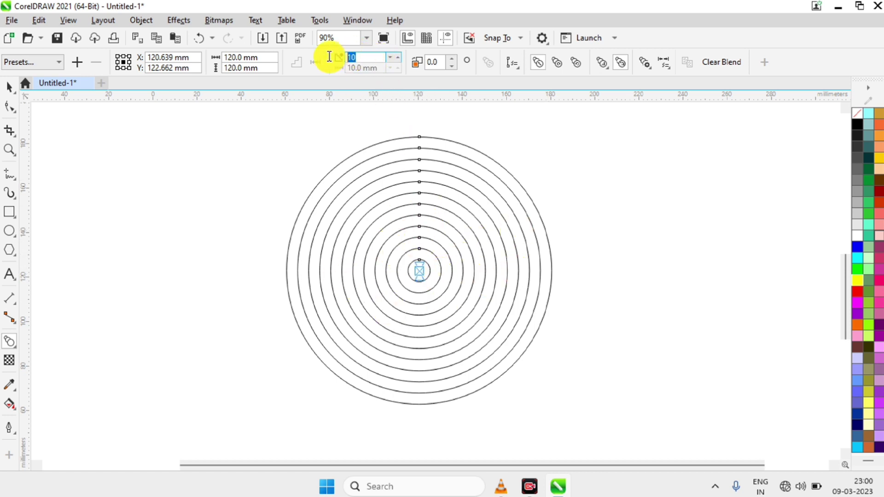
pyautogui.click(362, 57)
pyautogui.press('Escape')
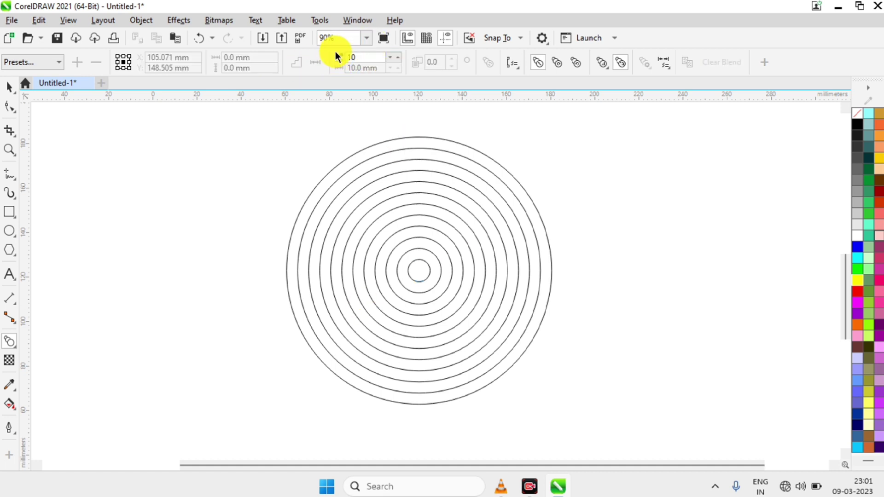
# Step: Break the blend apart and ungroup all of its intermediate circles
pyautogui.click(10, 86)
pyautogui.rightClick(396, 256)
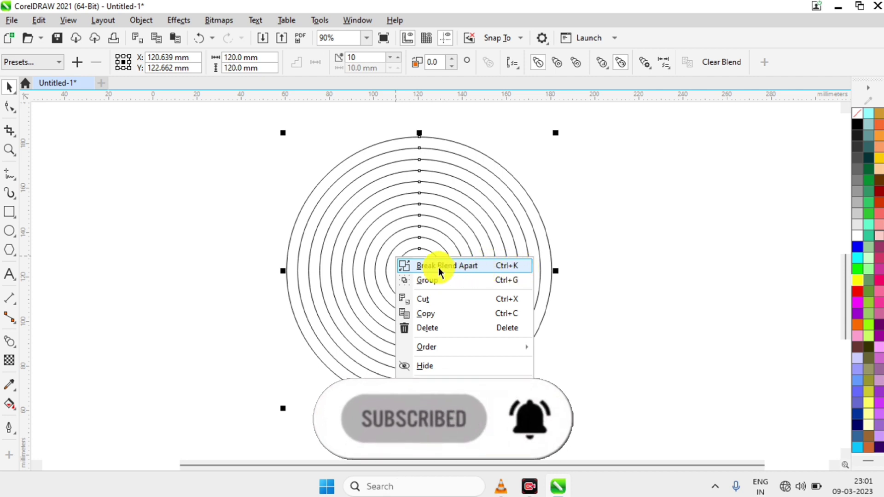
pyautogui.click(465, 266)
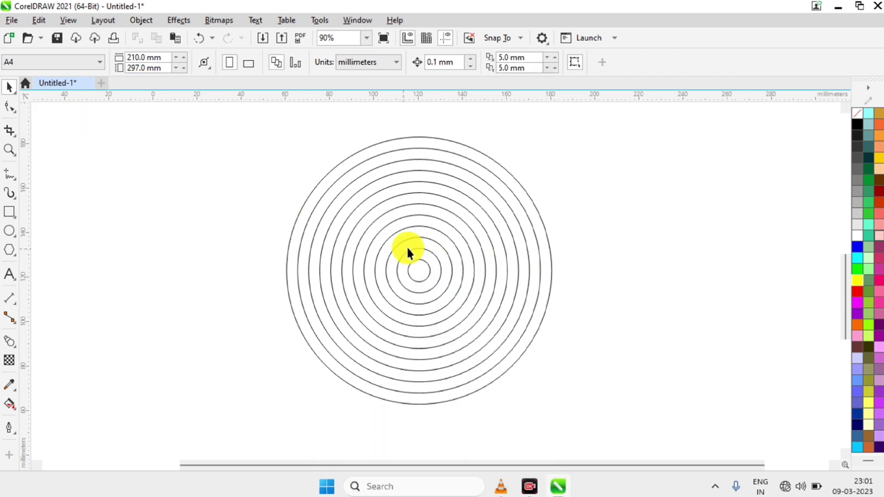
pyautogui.rightClick(400, 210)
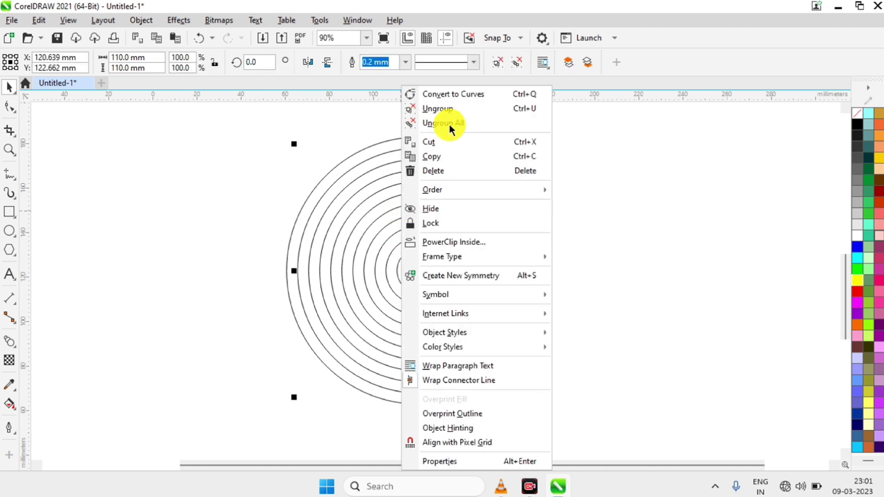
pyautogui.click(481, 122)
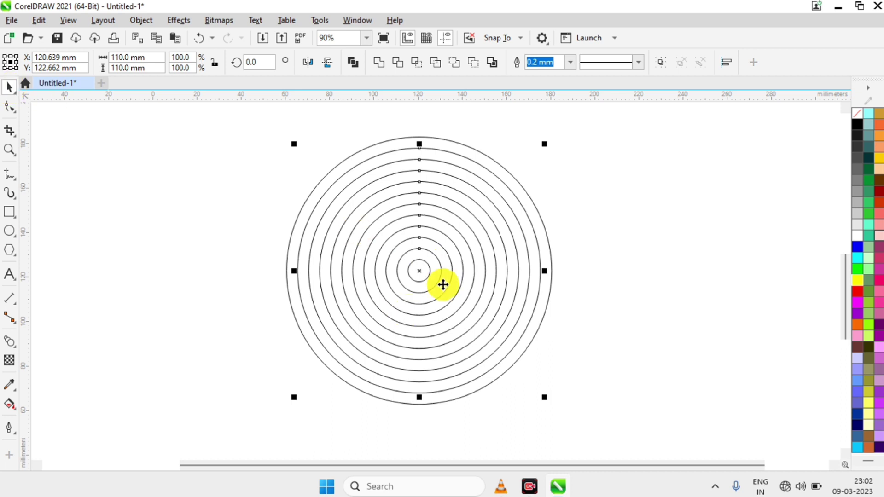
# Step: Copy the six innermost circles, up to 60 mm, and place the copies beside the large set at about X 250 mm, Y 128 mm
pyautogui.scroll(2, 442, 291)
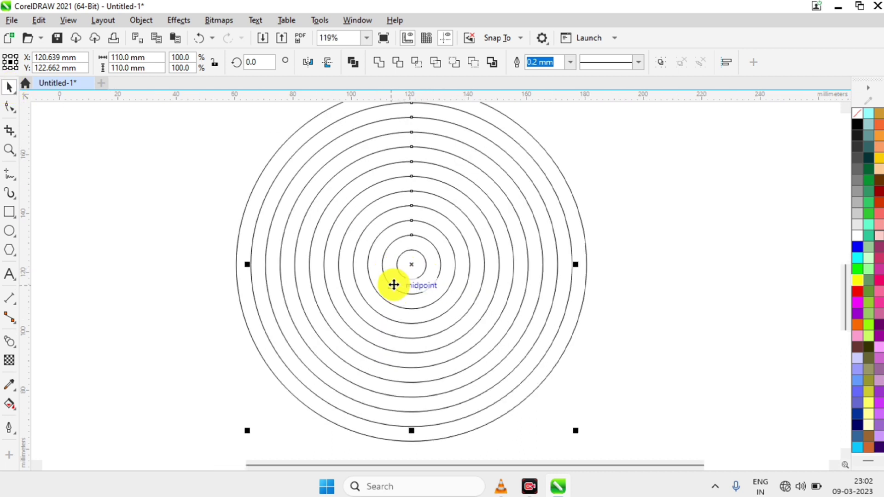
pyautogui.click(423, 258)
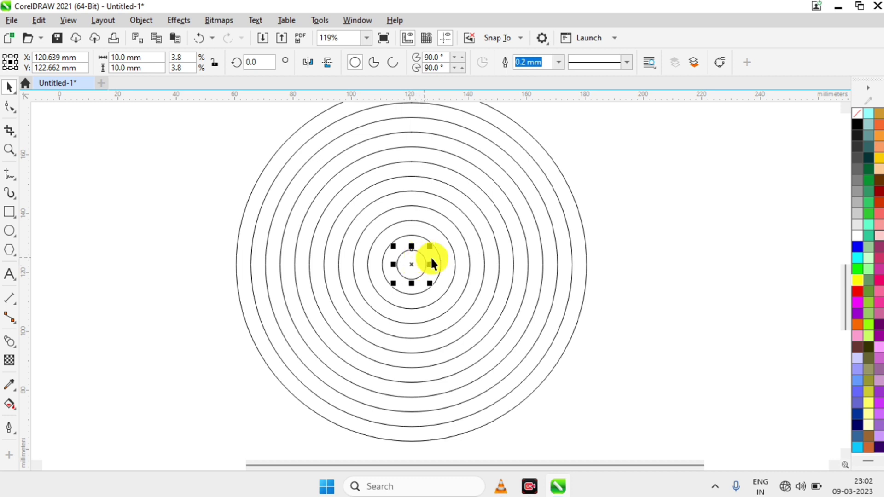
pyautogui.keyDown('shift'); pyautogui.click(419, 234); pyautogui.keyUp('shift')
pyautogui.keyDown('shift'); pyautogui.click(419, 219); pyautogui.keyUp('shift')
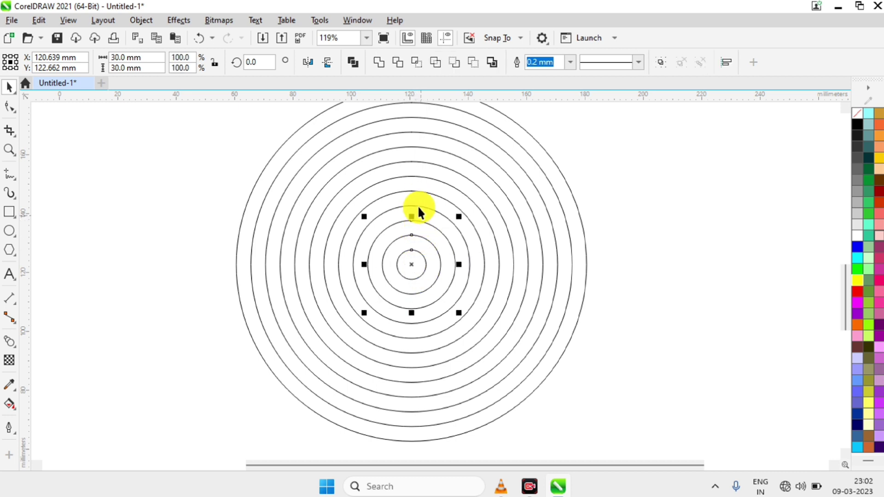
pyautogui.keyDown('shift'); pyautogui.click(417, 205); pyautogui.keyUp('shift')
pyautogui.keyDown('shift'); pyautogui.click(421, 186); pyautogui.keyUp('shift')
pyautogui.keyDown('shift'); pyautogui.click(421, 172); pyautogui.keyUp('shift')
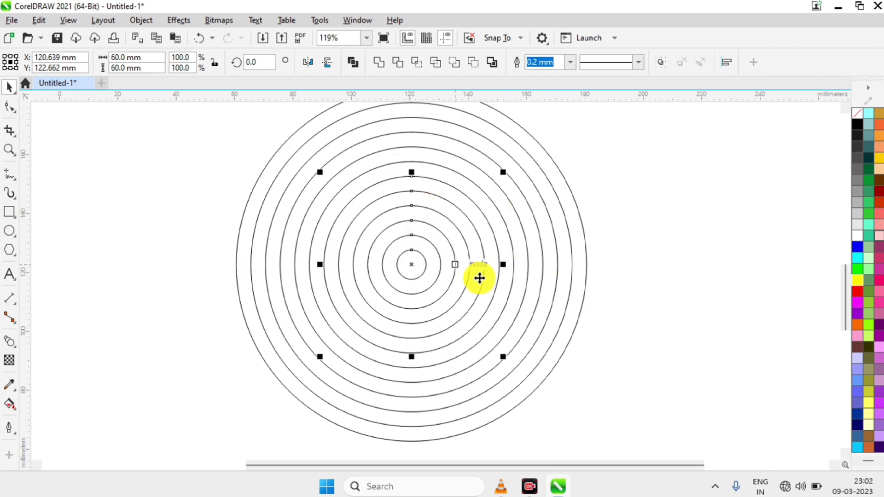
pyautogui.moveTo(423, 213); pyautogui.dragTo(698, 211)
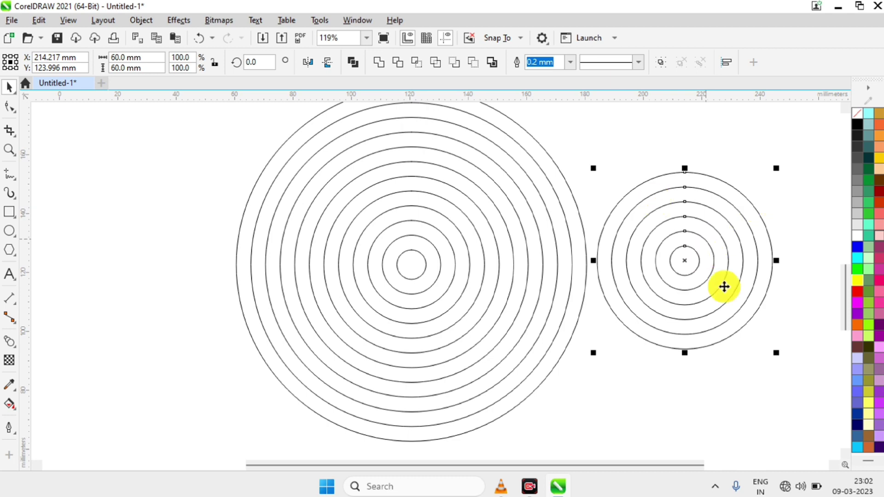
pyautogui.scroll(-2, 665, 272)
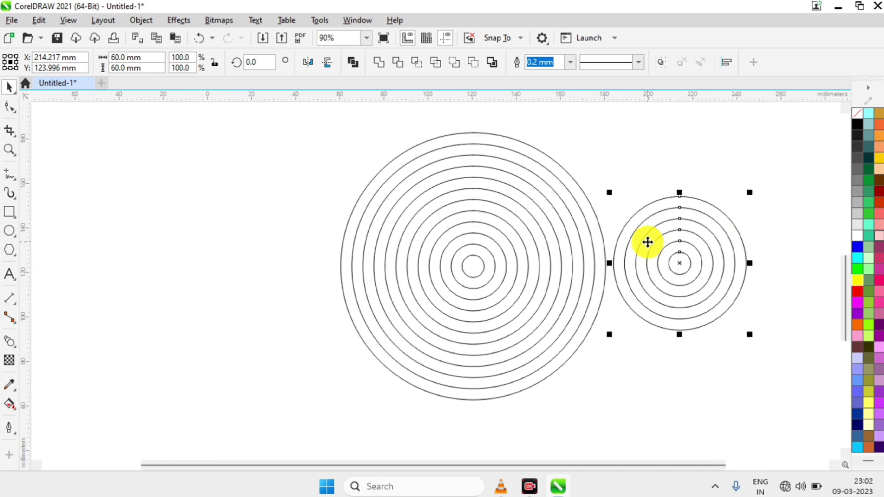
pyautogui.hotkey('ctrl', 'z')
# Step: Select all circles of the large 120 mm set and break each curve open at its left-hand node
pyautogui.moveTo(594, 421); pyautogui.dragTo(560, 336)
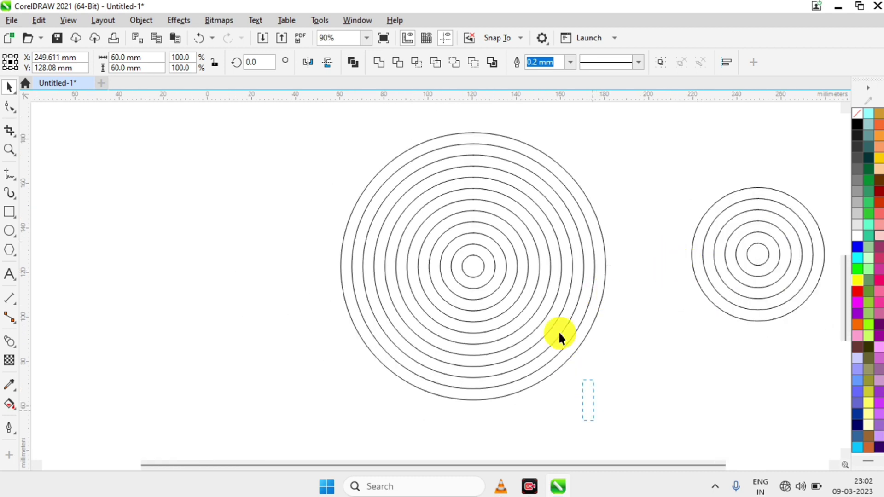
pyautogui.moveTo(289, 115); pyautogui.dragTo(258, 90)
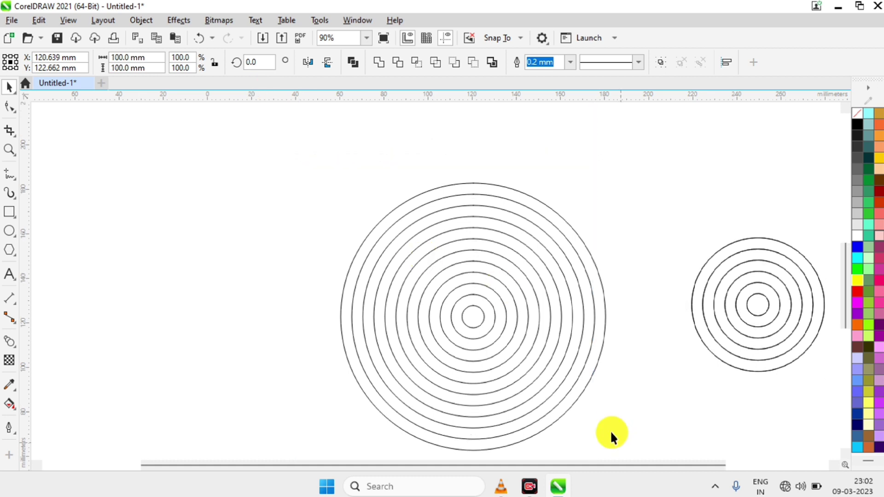
pyautogui.moveTo(295, 131); pyautogui.dragTo(665, 458)
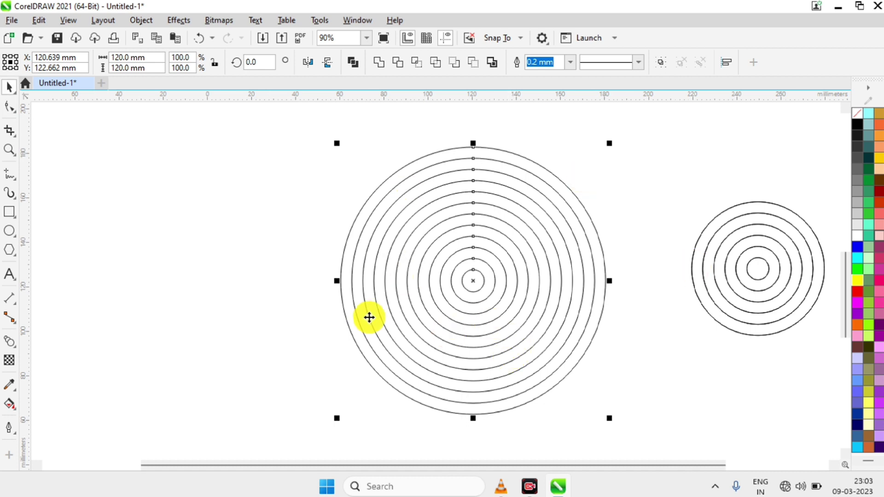
pyautogui.click(9, 106)
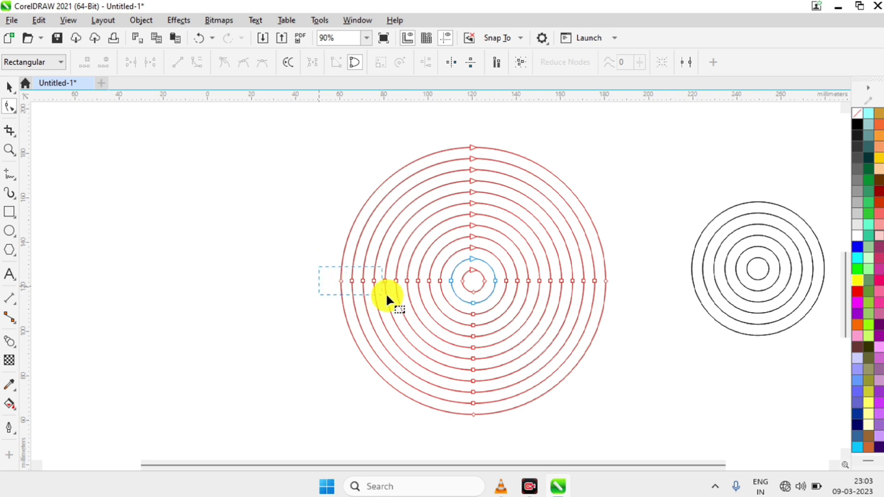
pyautogui.moveTo(462, 293); pyautogui.dragTo(466, 293)
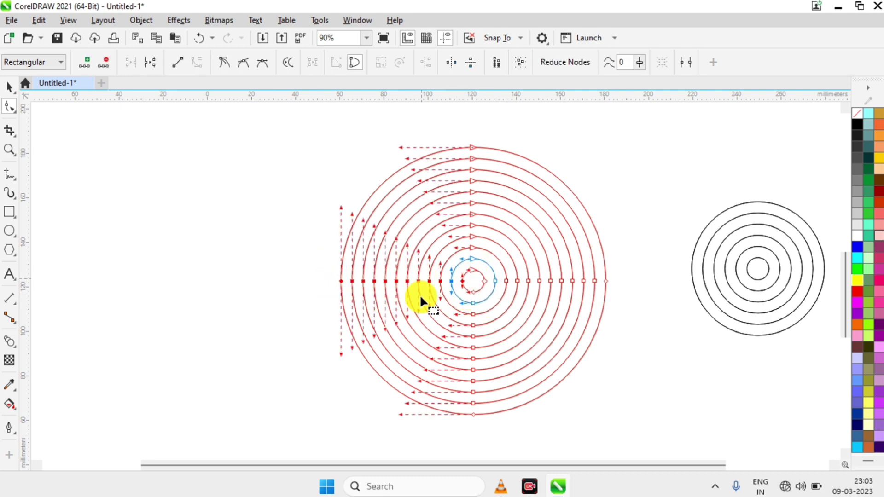
pyautogui.hotkey('ctrl', 'z')
pyautogui.click(151, 61)
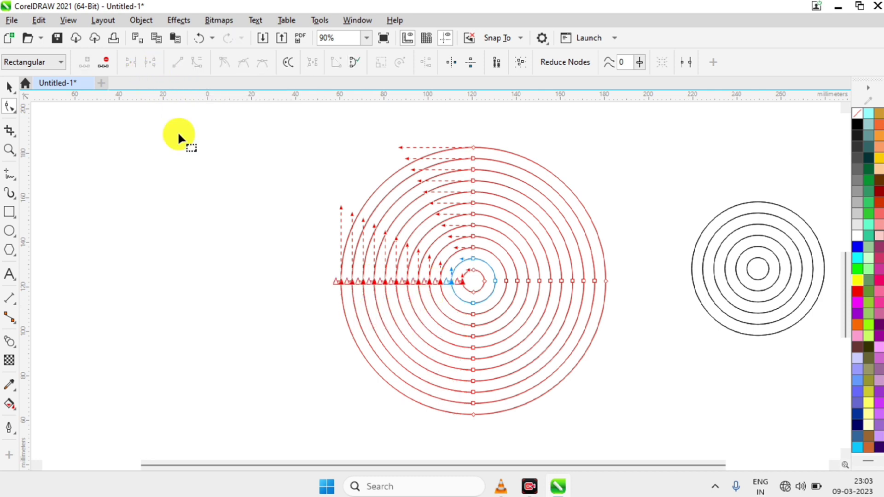
# Step: Delete the left-hand and top end nodes of the large circles, keeping only the lower-right quarter arcs
pyautogui.moveTo(339, 277); pyautogui.dragTo(455, 283)
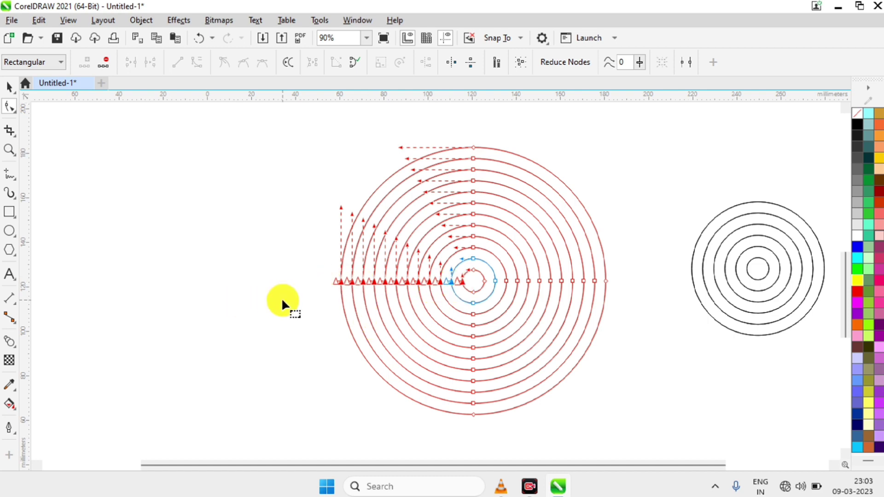
pyautogui.press('Delete')
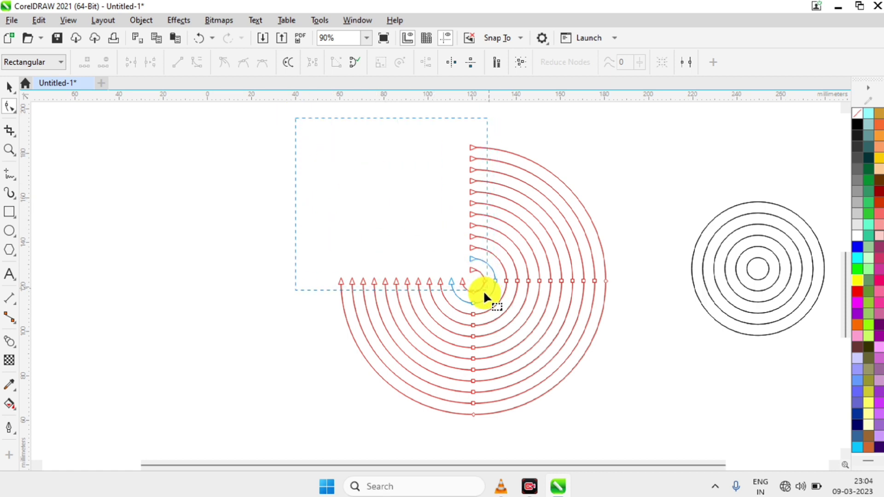
pyautogui.moveTo(483, 290); pyautogui.dragTo(479, 287)
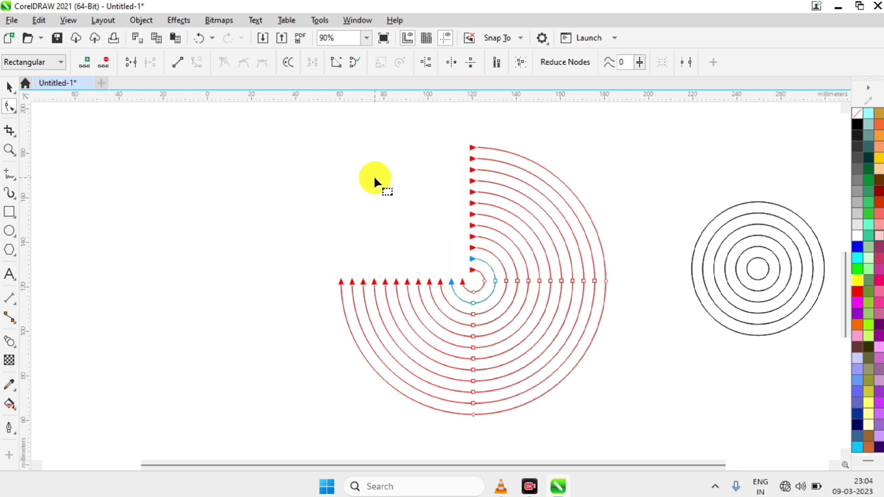
pyautogui.press('Delete')
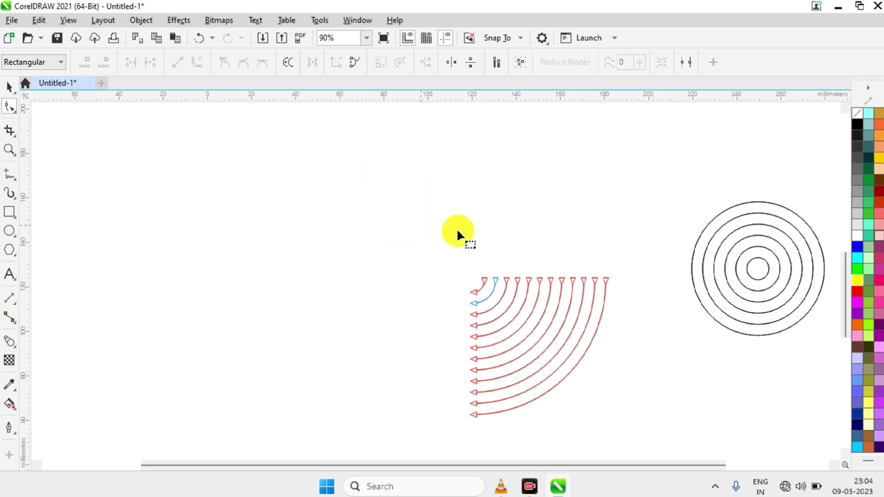
# Step: Select all the quarter-circle arcs and move them about 30 mm right and 14 mm down
pyautogui.moveTo(609, 427); pyautogui.dragTo(391, 200)
pyautogui.click(8, 87)
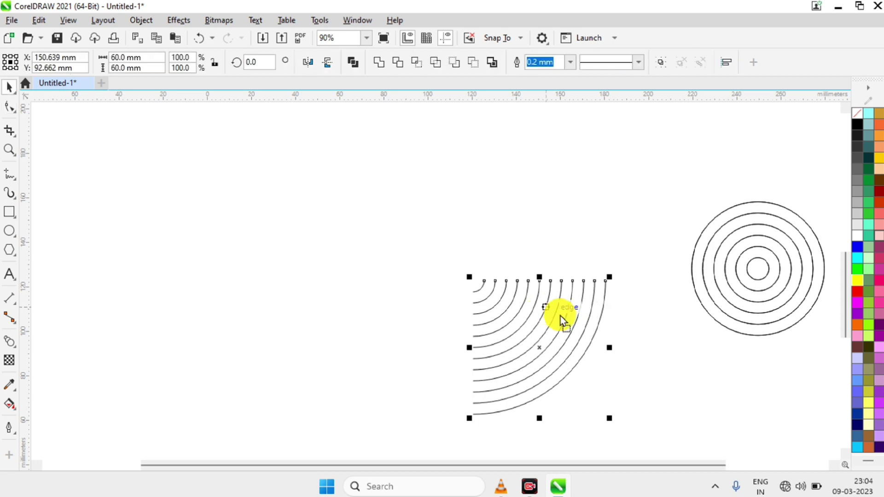
pyautogui.moveTo(560, 316); pyautogui.dragTo(646, 328)
# Step: Move the complete 60 mm ring set to the empty area at about X 29 mm, Y 141 mm
pyautogui.click(786, 252)
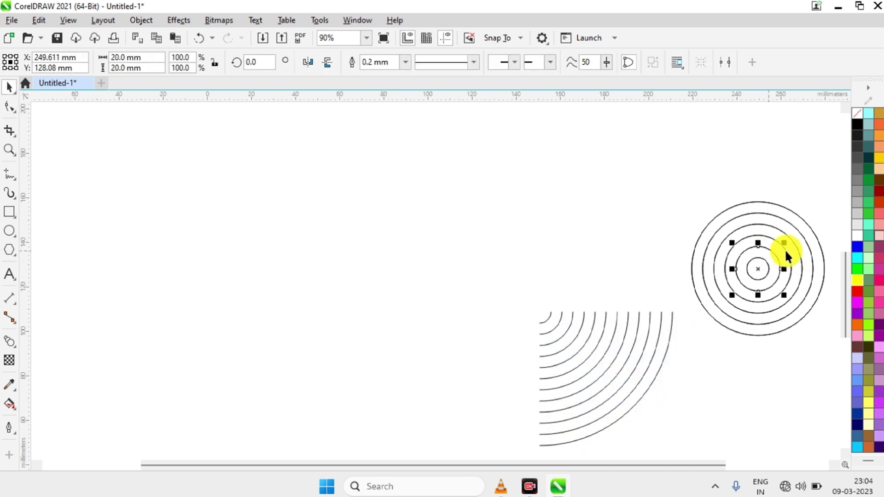
pyautogui.moveTo(790, 168); pyautogui.dragTo(731, 351)
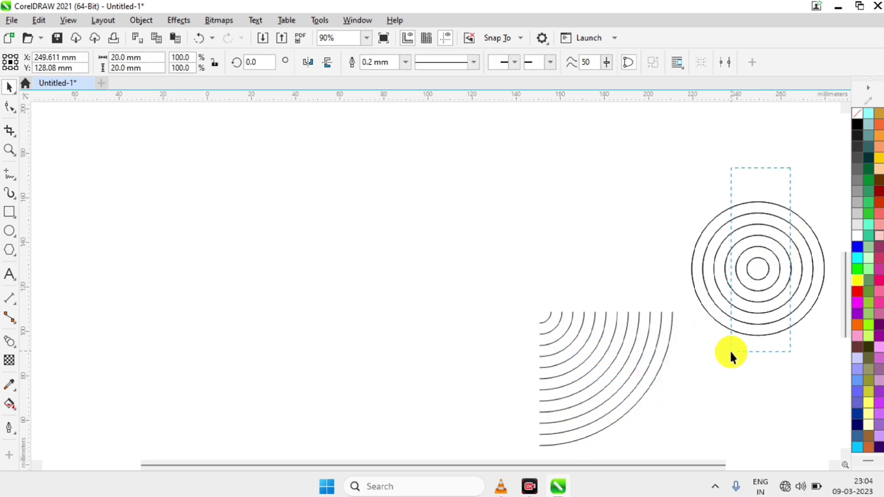
pyautogui.moveTo(783, 257); pyautogui.dragTo(297, 228)
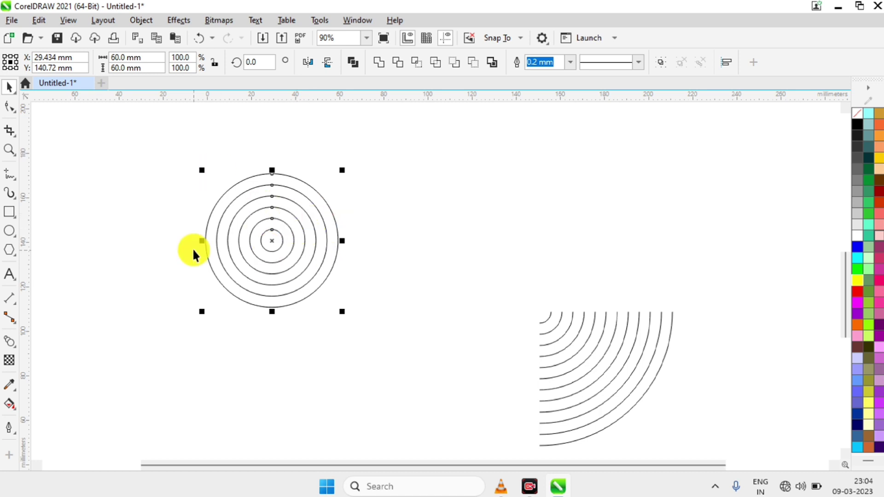
# Step: Break the 60 mm ring set open at its bottom nodes and delete the lower-left quarter
pyautogui.click(10, 108)
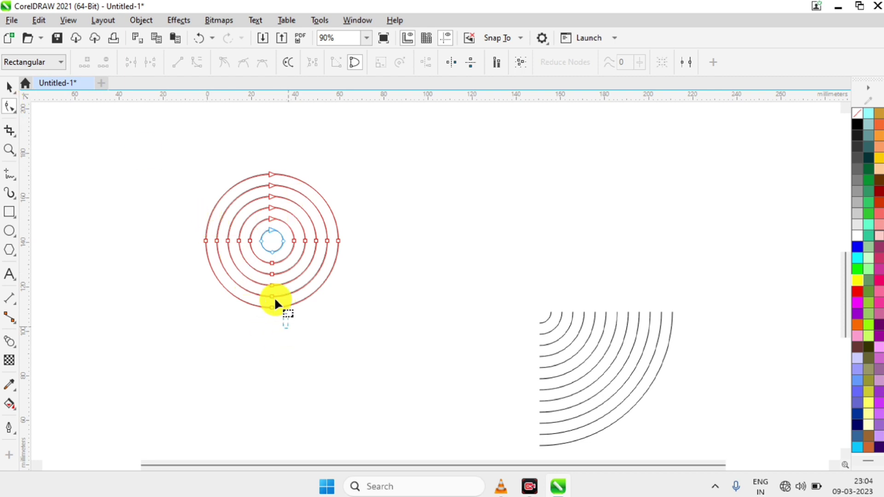
pyautogui.moveTo(264, 249); pyautogui.dragTo(255, 247)
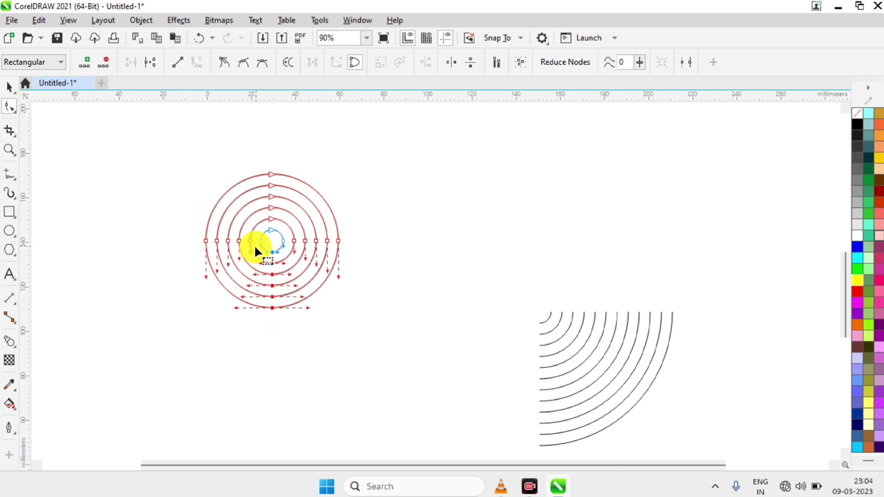
pyautogui.click(148, 62)
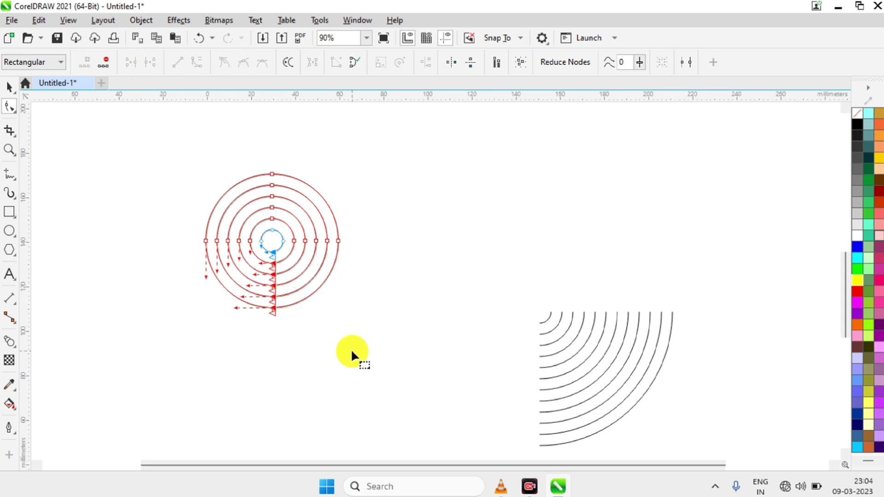
pyautogui.press('Delete')
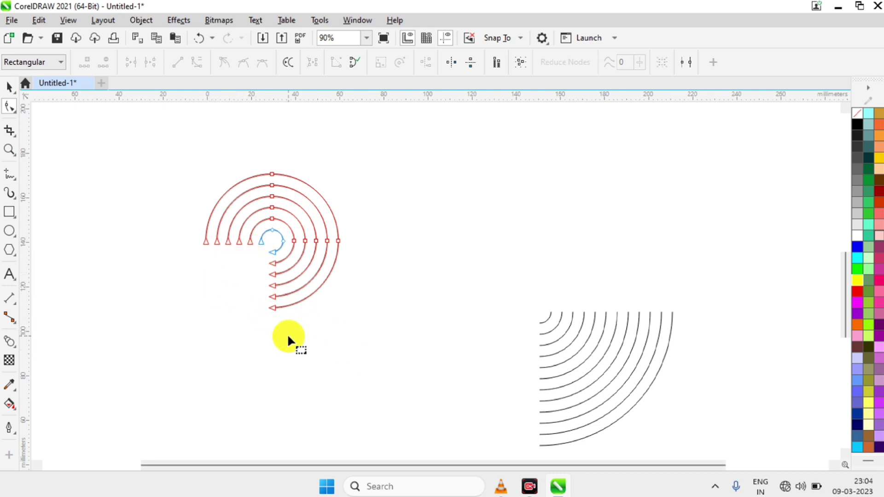
# Step: Delete the remaining bottom end nodes of the small rings, keeping only the upper half-circle arcs
pyautogui.moveTo(263, 244); pyautogui.dragTo(262, 245)
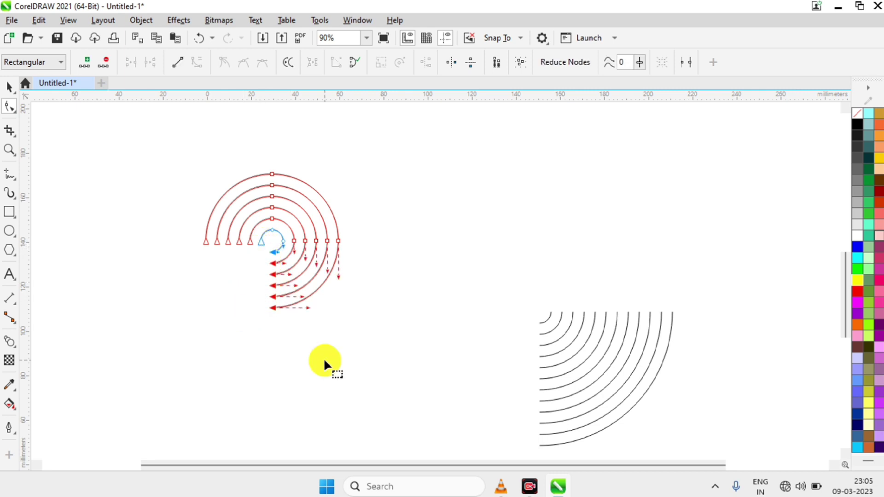
pyautogui.press('Delete')
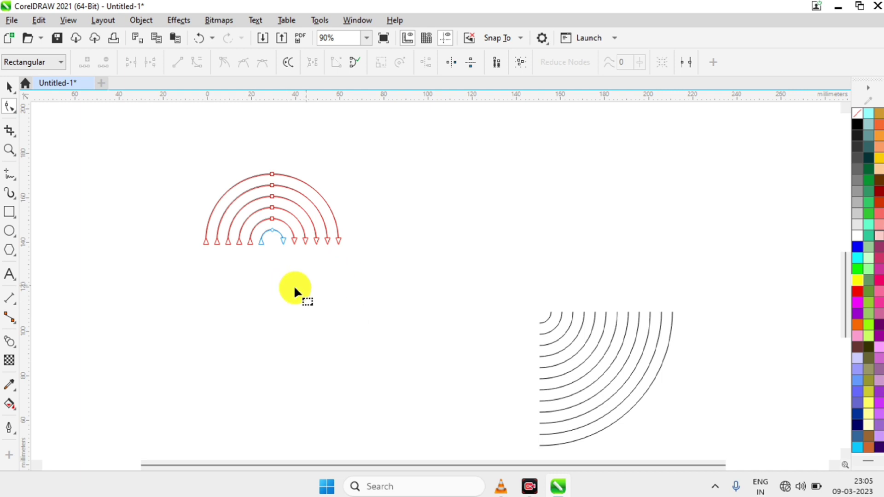
pyautogui.click(317, 263)
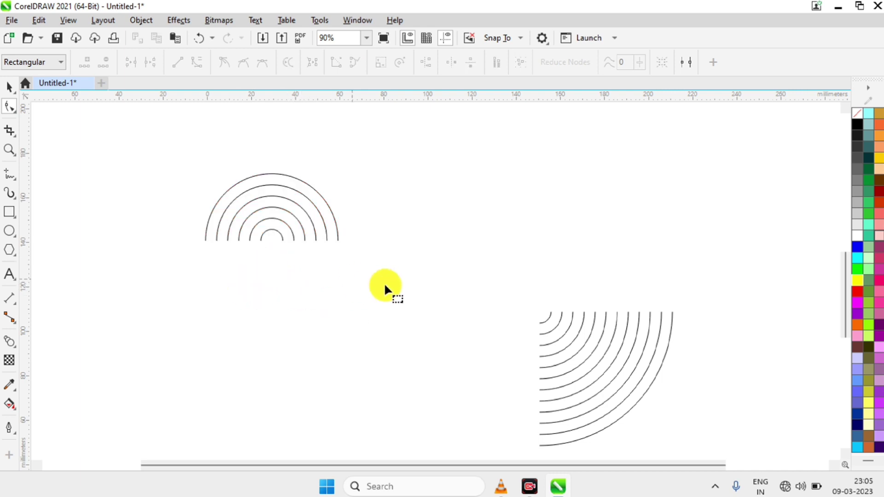
pyautogui.hotkey('ctrl', 'z')
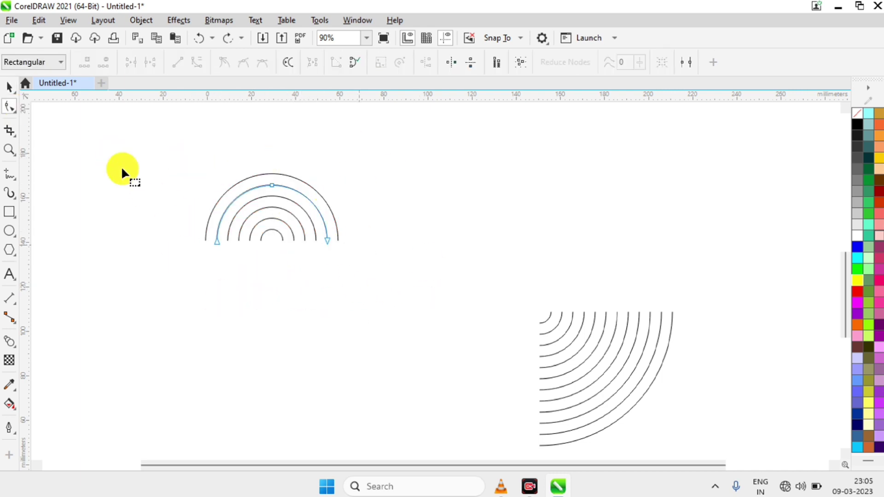
# Step: Move the half-circle arcs onto the quarter arcs and nudge them to X 180.852 mm, Y 123.39 mm so their ends meet
pyautogui.click(9, 87)
pyautogui.moveTo(386, 309); pyautogui.dragTo(166, 137)
pyautogui.moveTo(240, 183); pyautogui.dragTo(574, 254)
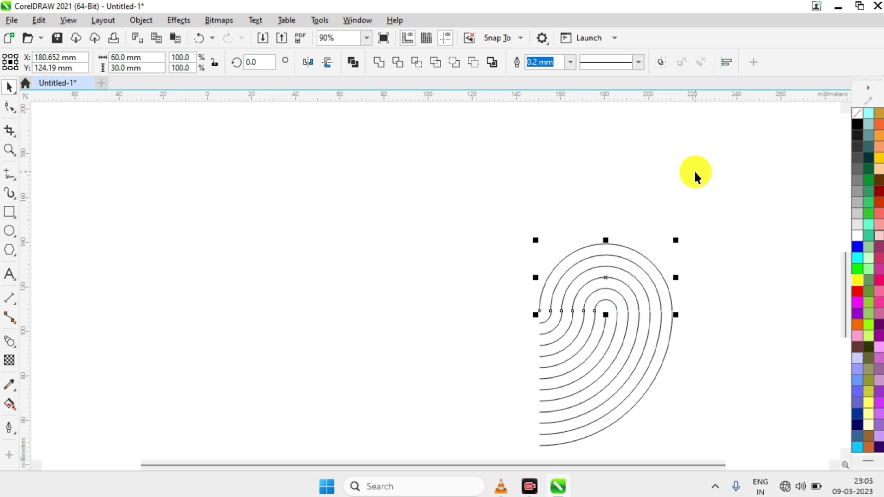
pyautogui.press('Right')
pyautogui.press('Right')
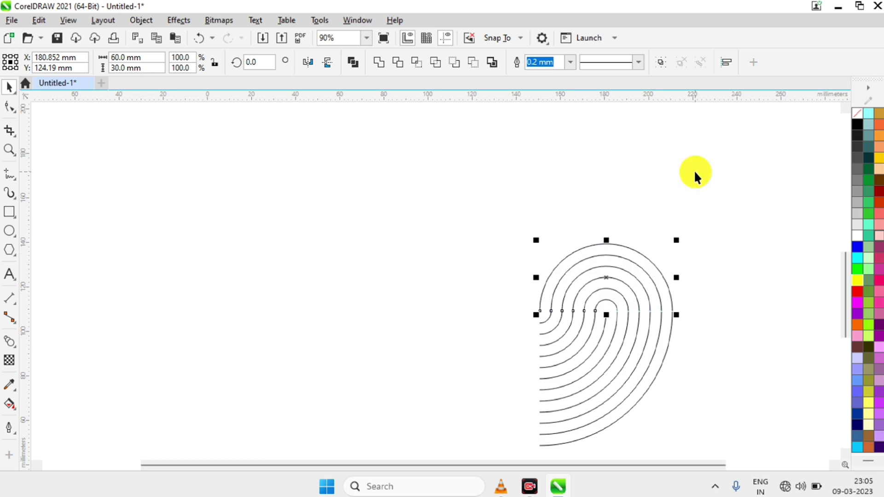
pyautogui.press('Down')
pyautogui.press('Down')
pyautogui.press('Down')
pyautogui.press('Down')
pyautogui.press('Down')
pyautogui.press('Down')
pyautogui.press('Down')
pyautogui.press('Down')
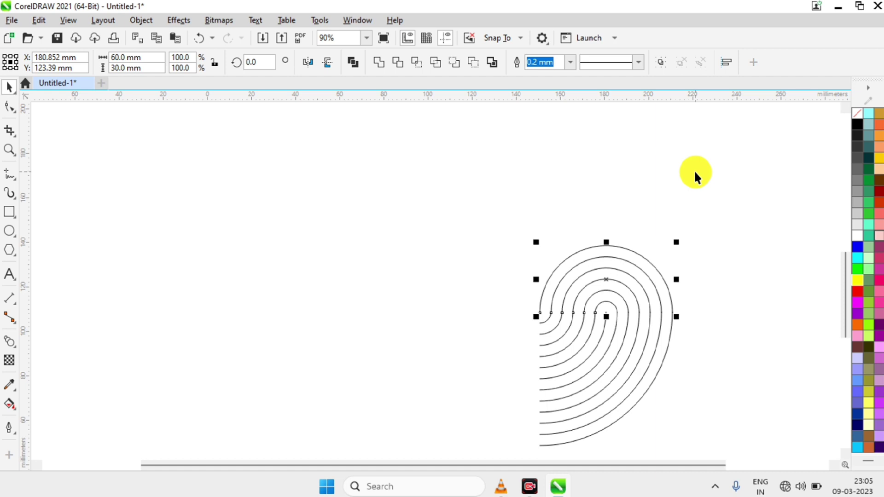
# Step: Select all the half-circle and quarter-circle arcs together and weld them into one object
pyautogui.click(699, 176)
pyautogui.moveTo(496, 178); pyautogui.dragTo(716, 448)
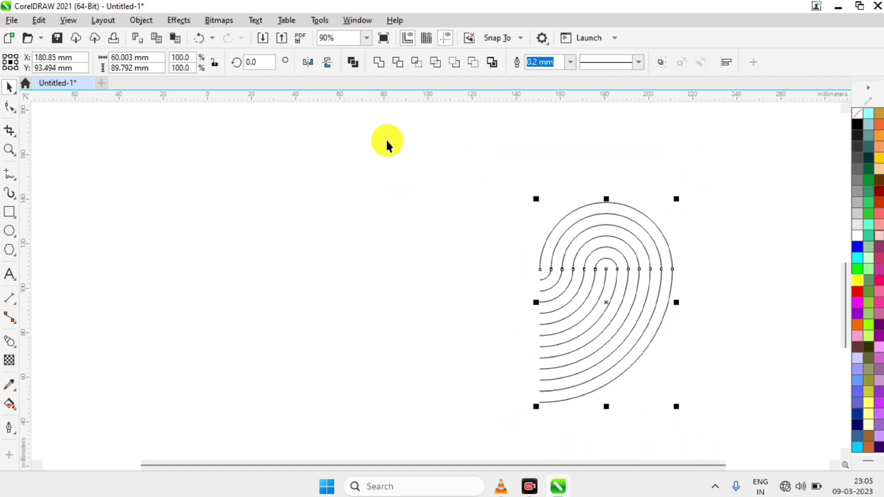
pyautogui.click(379, 63)
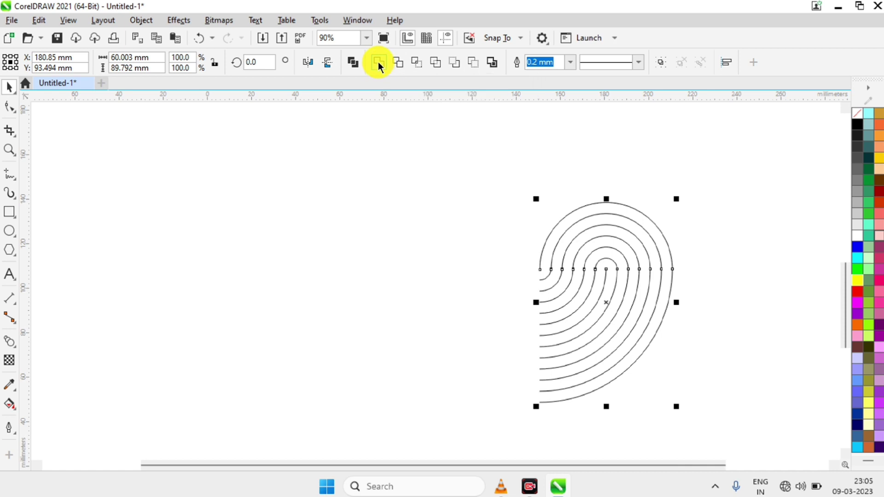
pyautogui.click(500, 171)
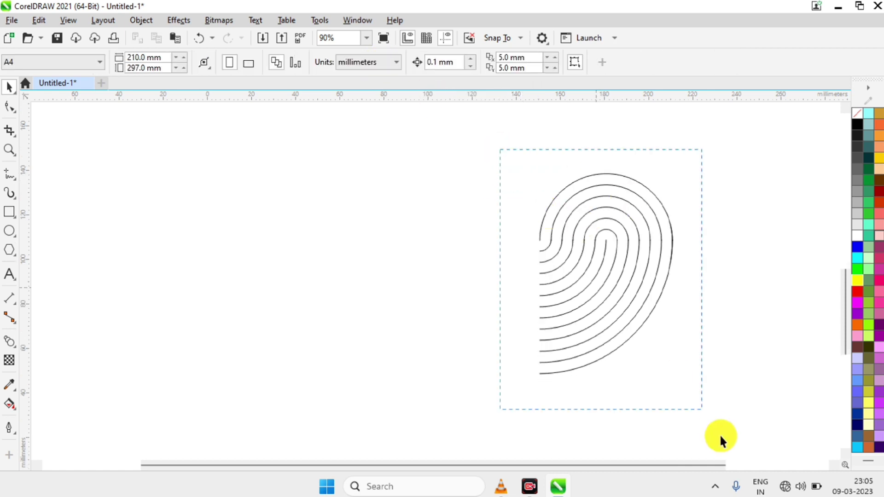
# Step: Move the welded arc shape to about X 82 mm, Y 85 mm and deselect it
pyautogui.moveTo(731, 451); pyautogui.dragTo(731, 451)
pyautogui.moveTo(637, 261); pyautogui.dragTo(387, 318)
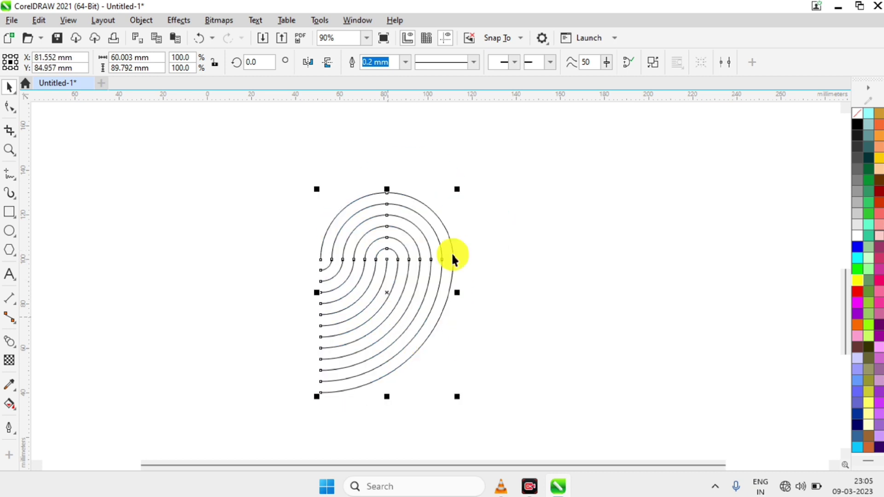
pyautogui.click(497, 332)
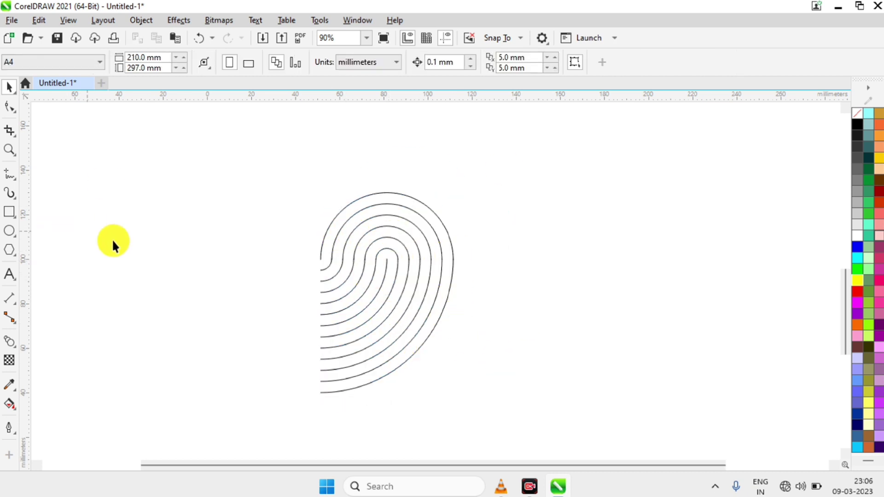
# Step: Draw a 60 mm circle with the 3-Point Ellipse tool, using the outer half arc's two ends as its diameter
pyautogui.click(9, 233)
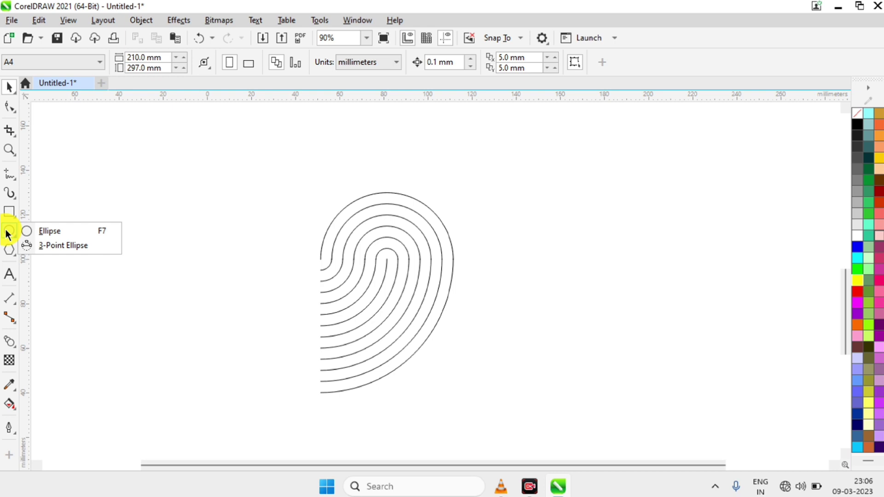
pyautogui.click(75, 245)
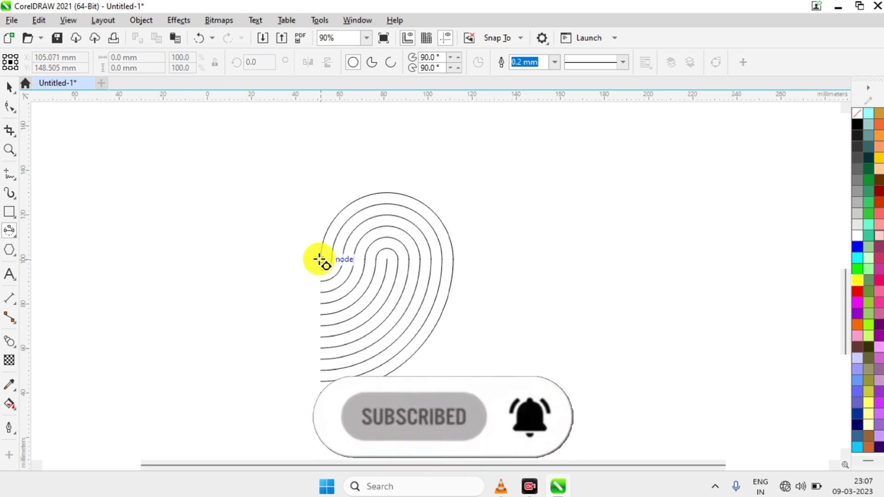
pyautogui.moveTo(319, 259); pyautogui.dragTo(454, 263)
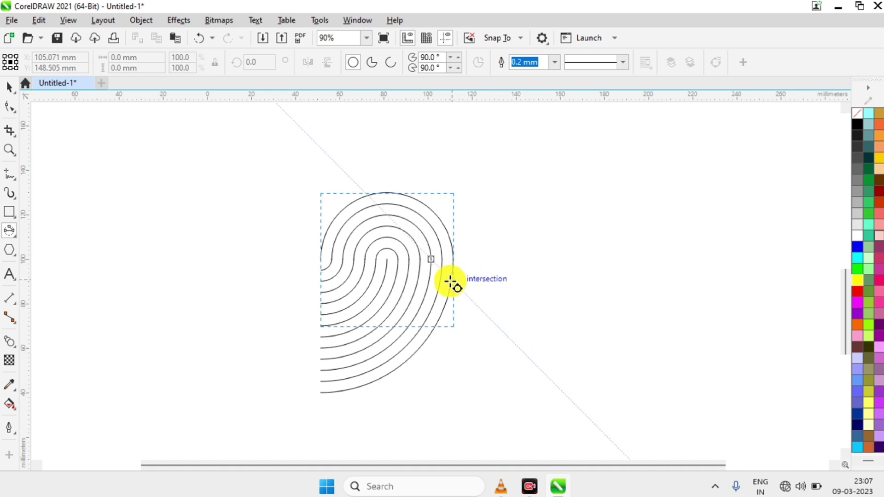
pyautogui.moveTo(449, 295); pyautogui.dragTo(448, 286)
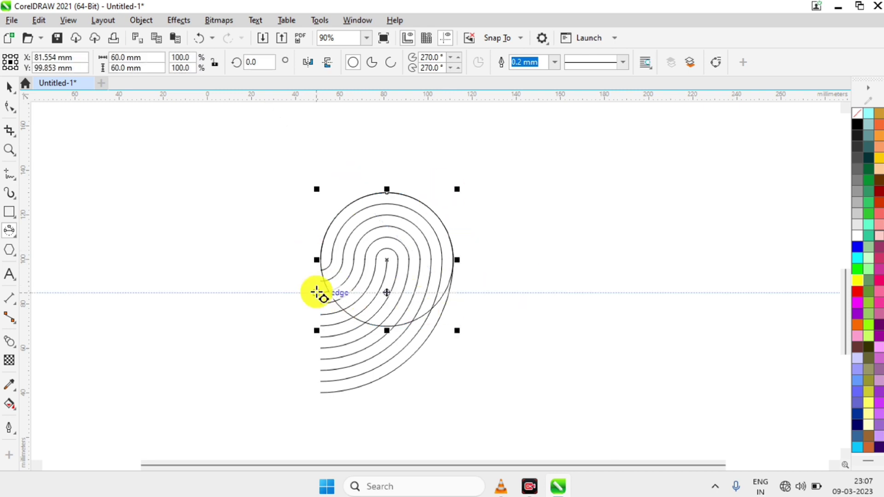
pyautogui.press('Escape')
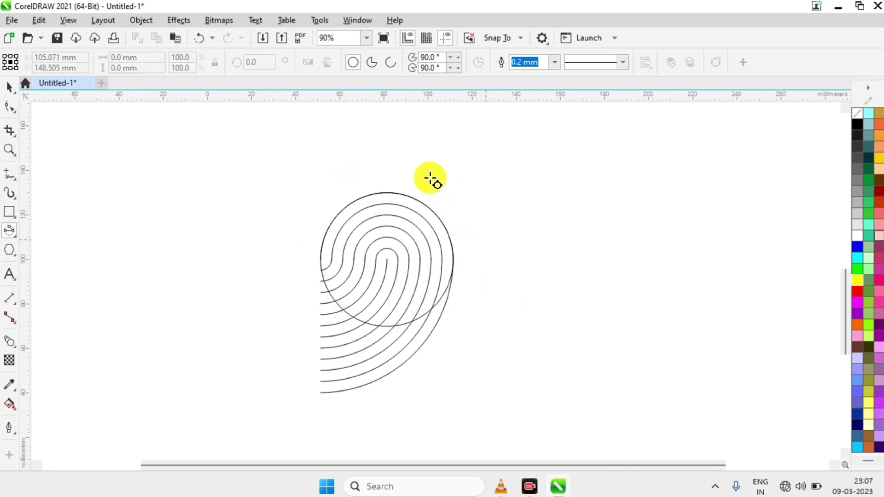
# Step: Trim every arc portion lying outside the 60 mm circle with Virtual Segment Delete, working along its lower edge
pyautogui.click(9, 134)
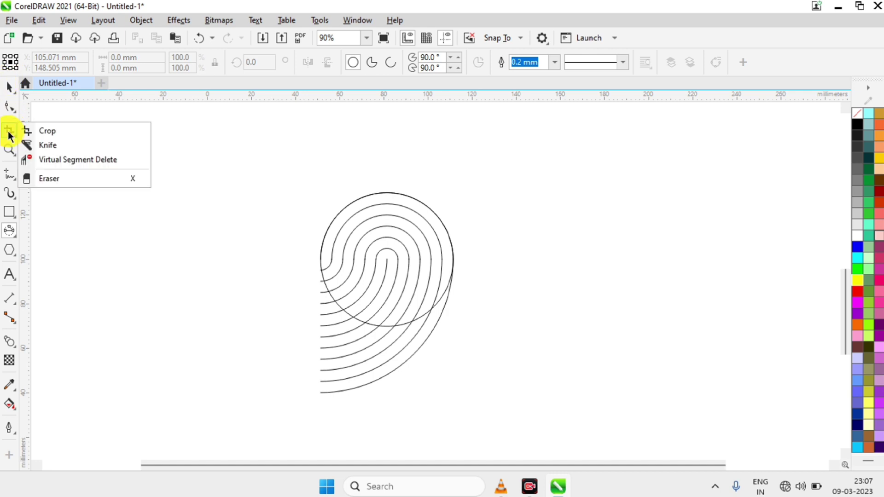
pyautogui.click(110, 159)
pyautogui.scroll(3, 247, 259)
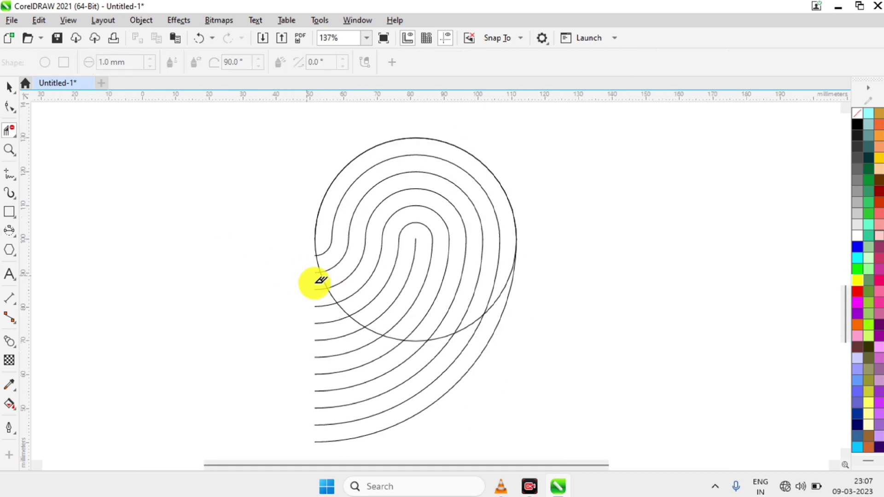
pyautogui.scroll(1, 316, 281)
pyautogui.scroll(1, 323, 280)
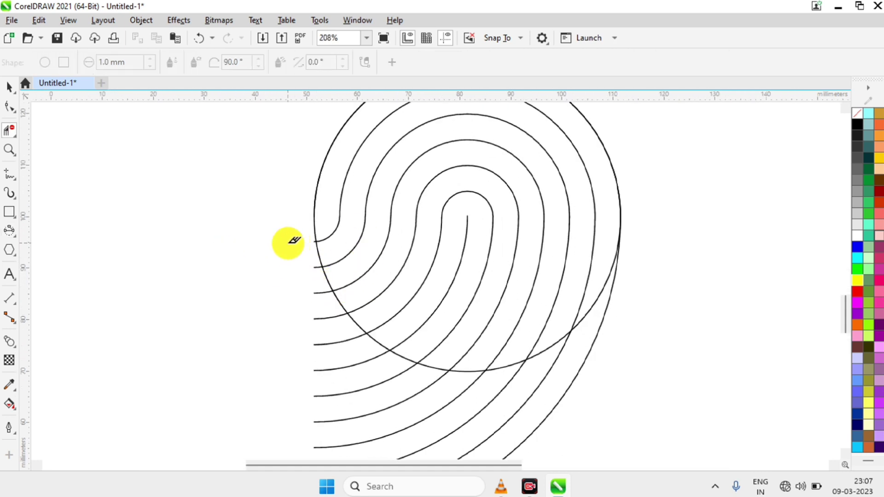
pyautogui.hotkey('ctrl', 'z')
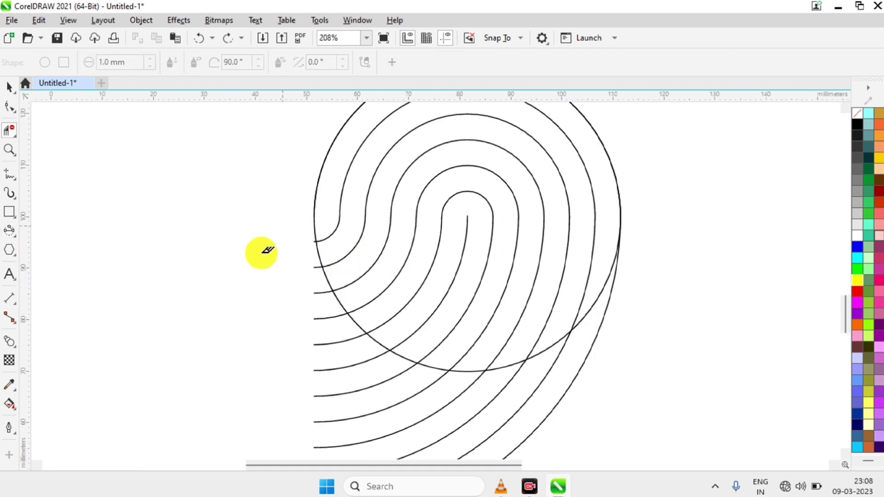
pyautogui.click(317, 240)
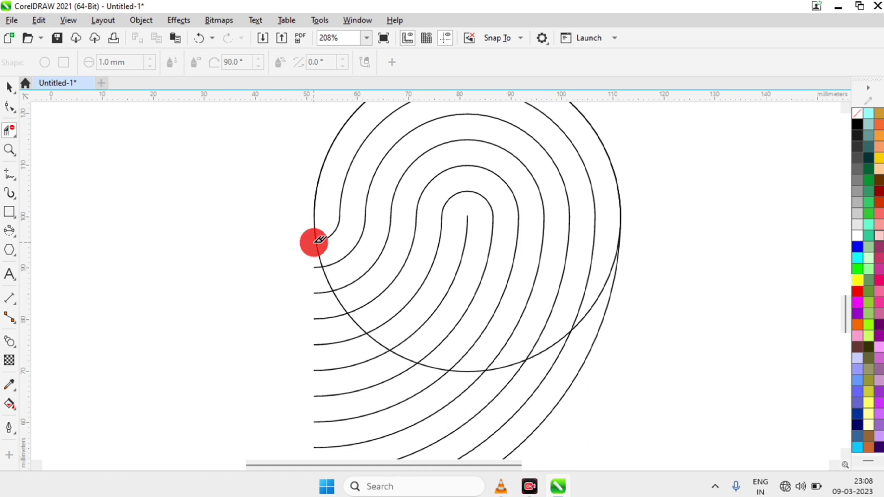
pyautogui.click(316, 268)
pyautogui.click(320, 293)
pyautogui.click(325, 318)
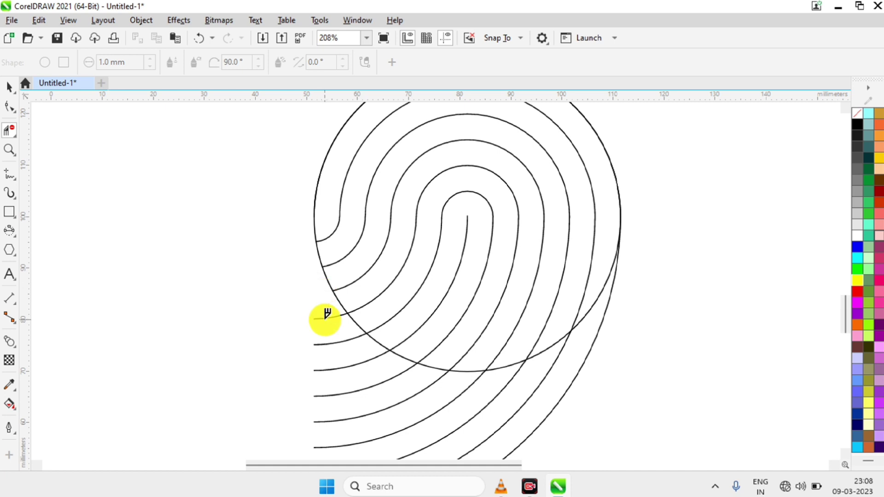
pyautogui.click(329, 344)
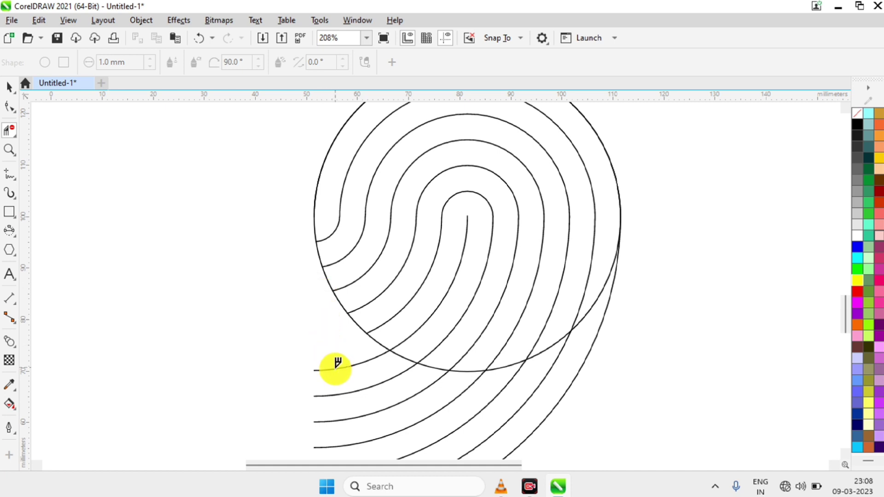
pyautogui.click(341, 371)
pyautogui.click(352, 391)
pyautogui.click(369, 414)
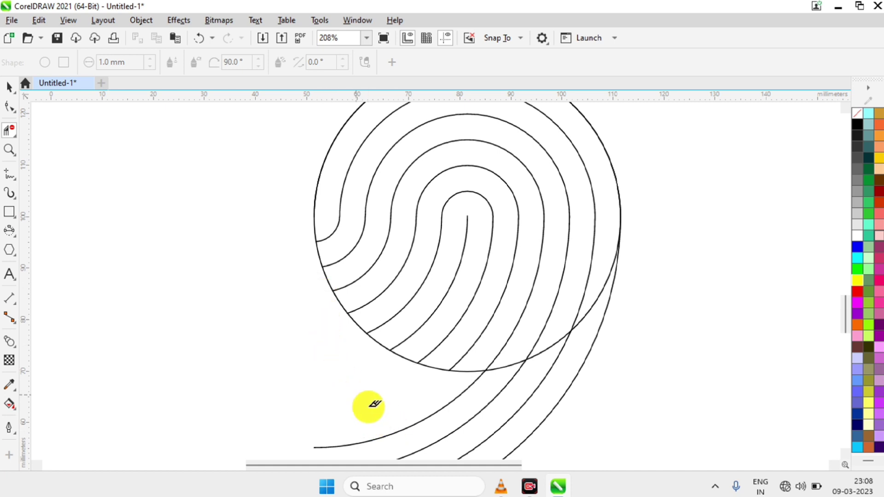
pyautogui.click(420, 443)
pyautogui.click(427, 441)
pyautogui.click(479, 445)
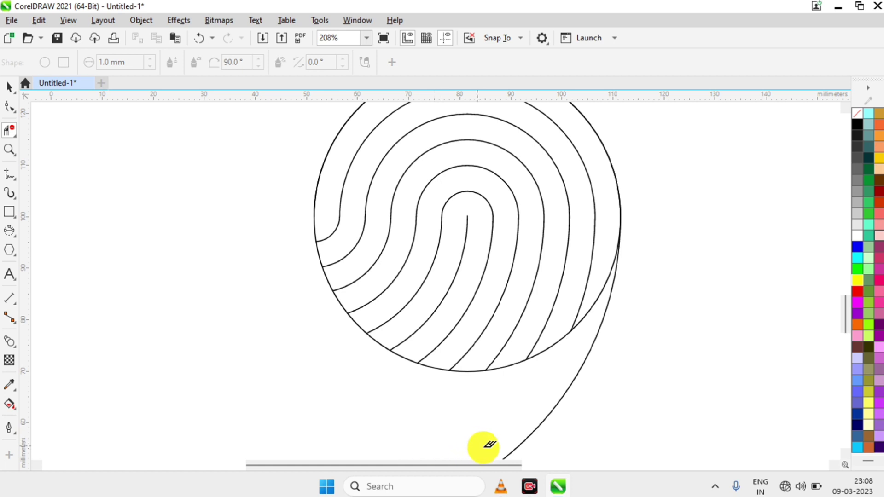
pyautogui.click(519, 442)
pyautogui.scroll(-1, 539, 340)
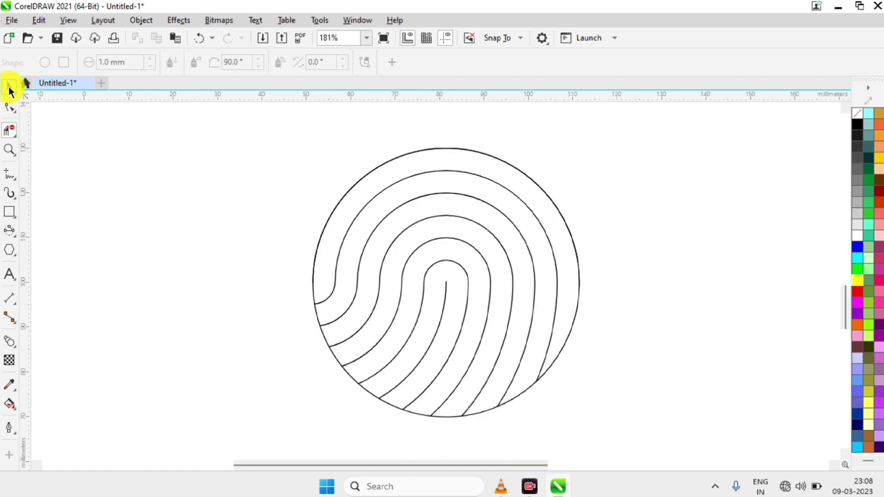
# Step: Delete the 60 mm boundary circle, leaving only the trimmed arcs
pyautogui.click(9, 87)
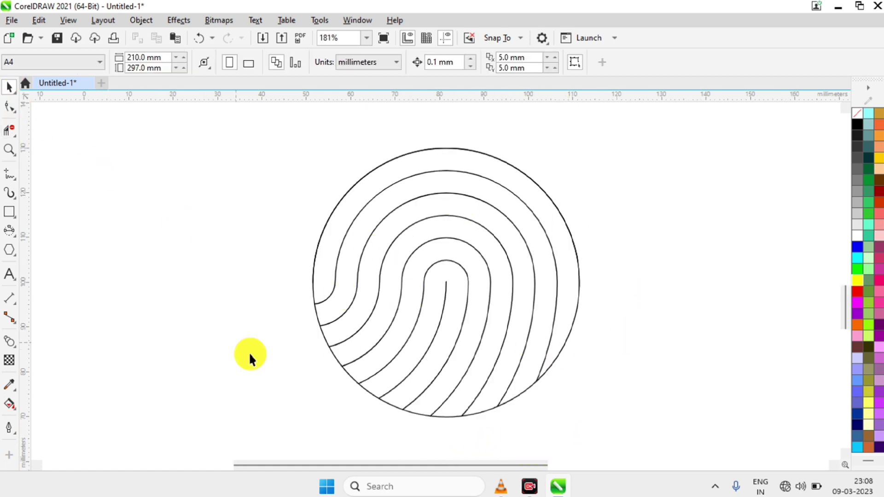
pyautogui.click(315, 315)
pyautogui.click(317, 315)
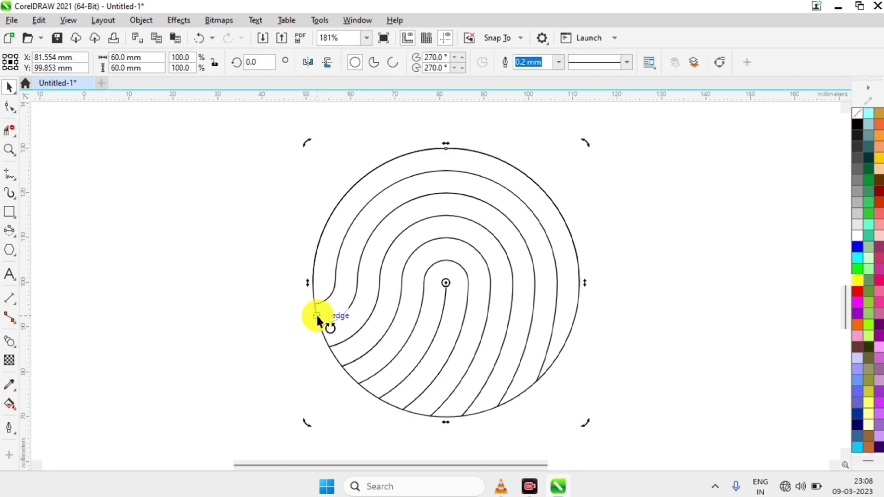
pyautogui.press('Escape')
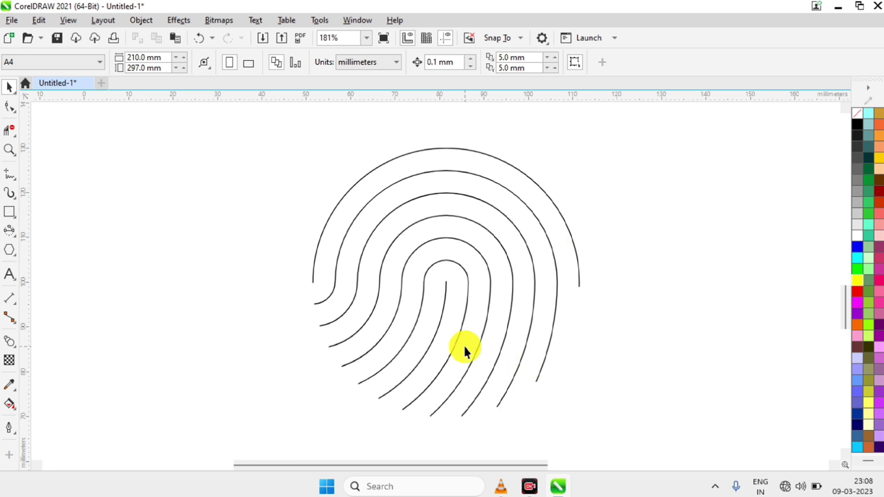
# Step: Erase four small gaps along the outermost arc with a round 1.0 mm Eraser
pyautogui.click(10, 132)
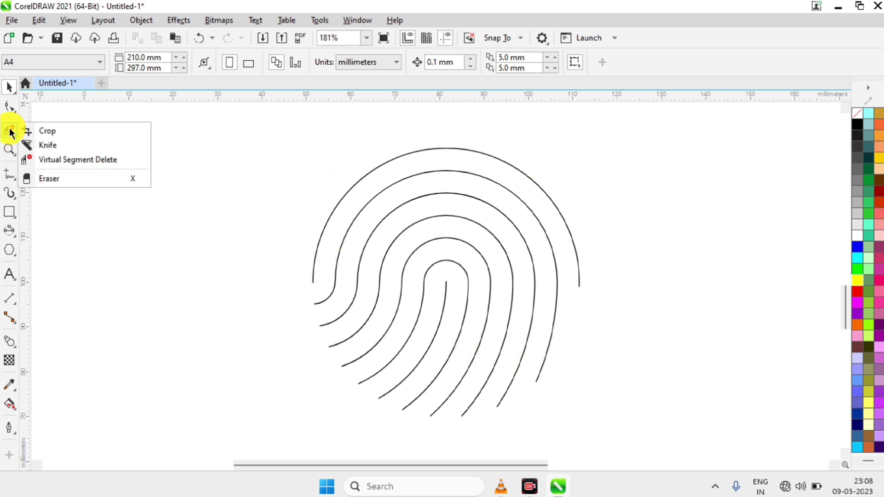
pyautogui.click(62, 182)
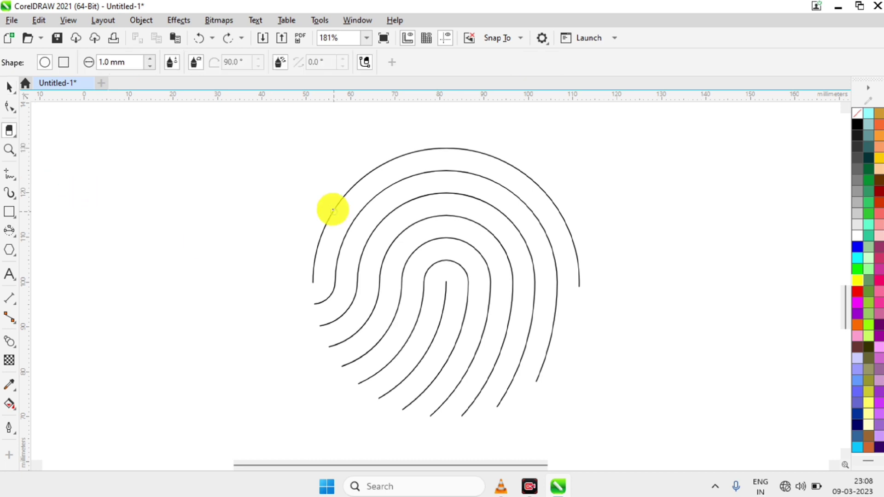
pyautogui.click(324, 233)
pyautogui.click(383, 165)
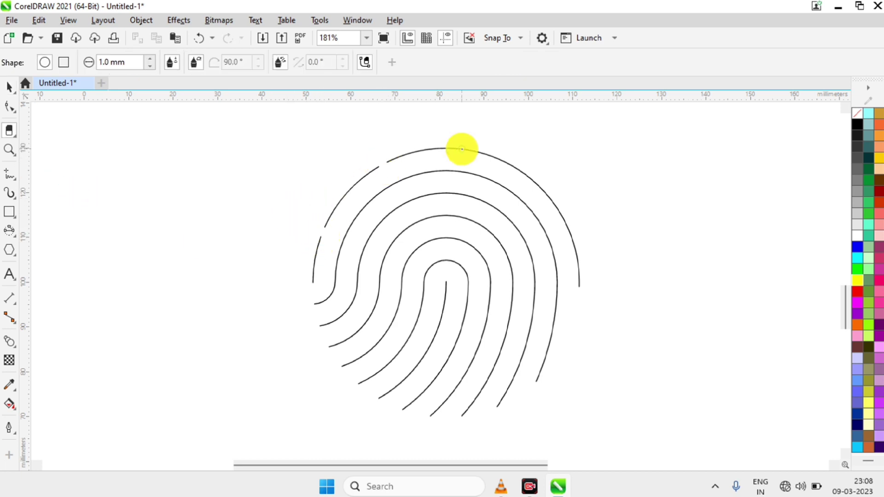
pyautogui.click(473, 152)
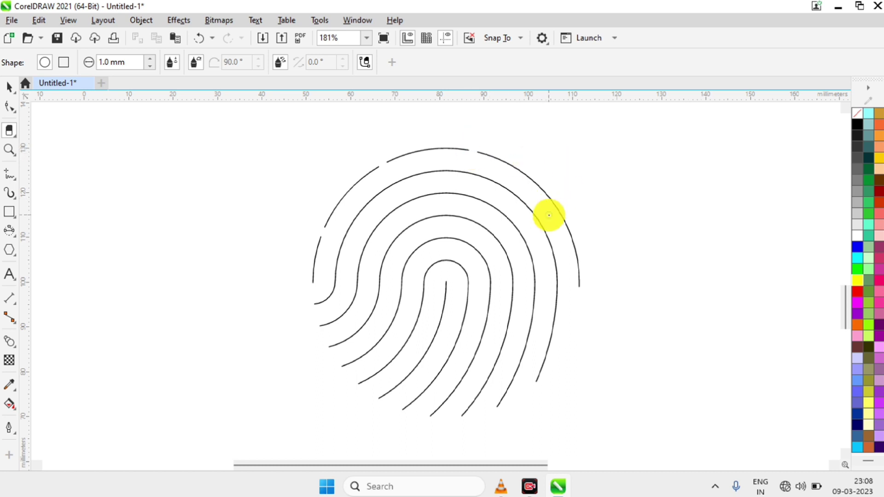
pyautogui.click(559, 210)
# Step: Erase small gaps along the second arc from the outside, spaced from its lower right end to its upper left
pyautogui.click(545, 358)
pyautogui.click(557, 272)
pyautogui.click(512, 192)
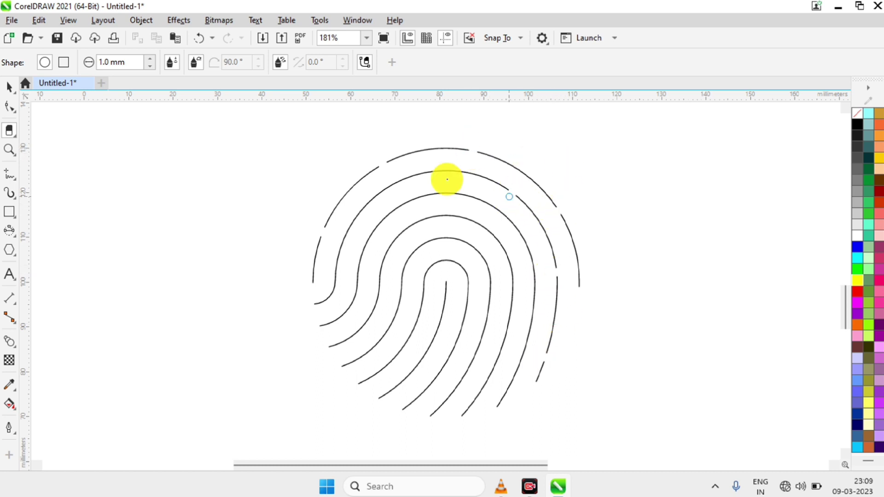
pyautogui.click(422, 173)
pyautogui.click(356, 216)
# Step: Erase small gaps along the third arc from the outside, from its lower left round to its lower right end
pyautogui.click(357, 298)
pyautogui.click(387, 212)
pyautogui.click(464, 194)
pyautogui.click(523, 236)
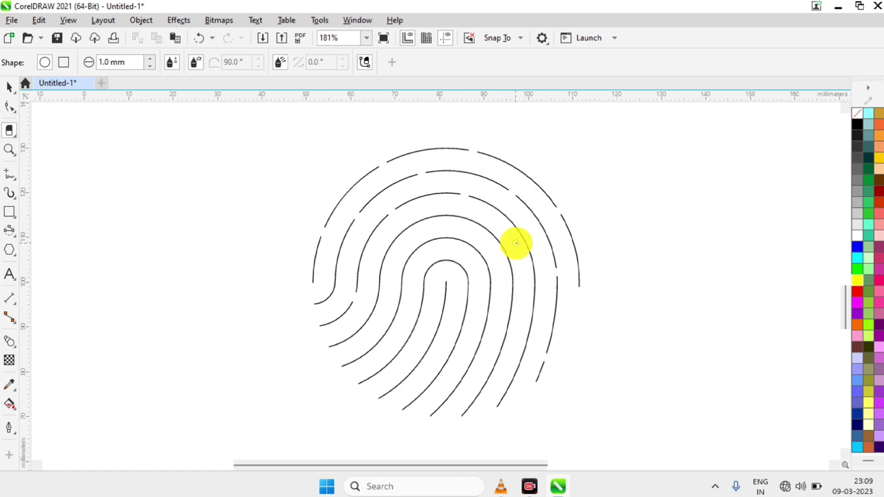
pyautogui.click(533, 317)
pyautogui.click(508, 385)
# Step: Erase small gaps along the fourth and fifth arcs from the outside to break them into dashes
pyautogui.click(503, 330)
pyautogui.click(506, 247)
pyautogui.click(481, 224)
pyautogui.click(414, 223)
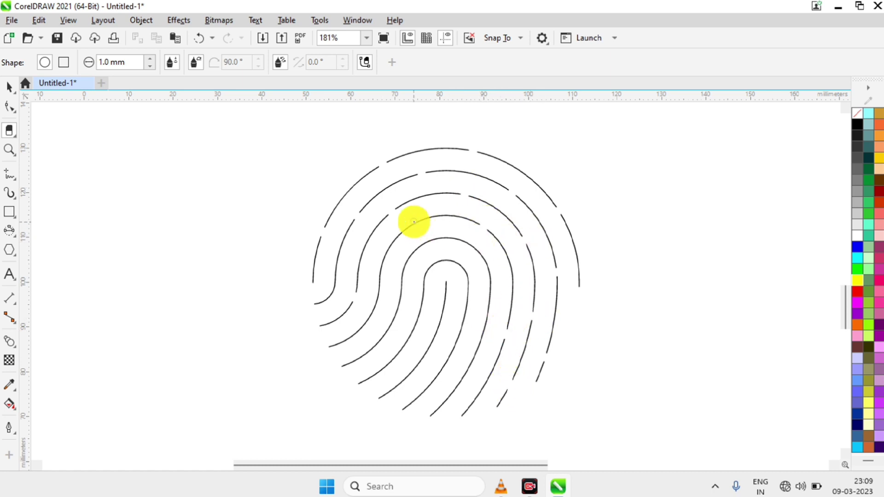
pyautogui.click(386, 259)
pyautogui.click(371, 328)
pyautogui.click(402, 294)
pyautogui.click(446, 240)
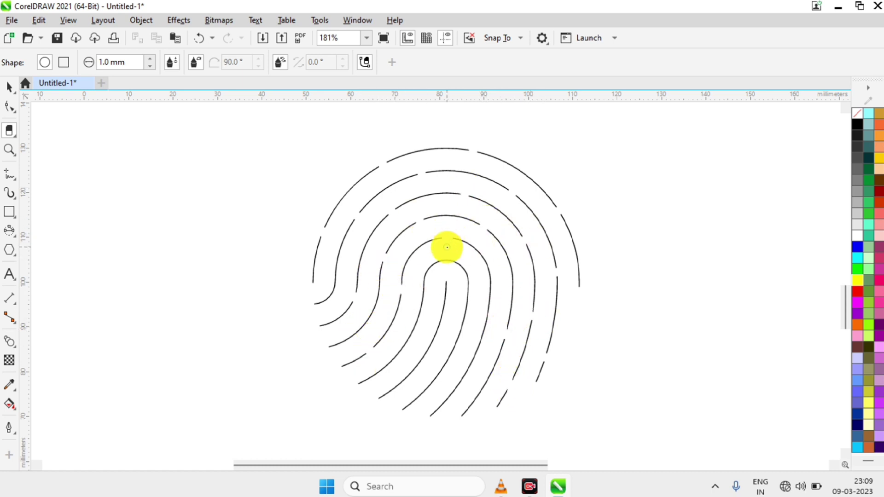
pyautogui.click(491, 297)
# Step: Erase small gaps in the innermost arc and the curved centre line to break them into dashes
pyautogui.click(460, 342)
pyautogui.click(427, 272)
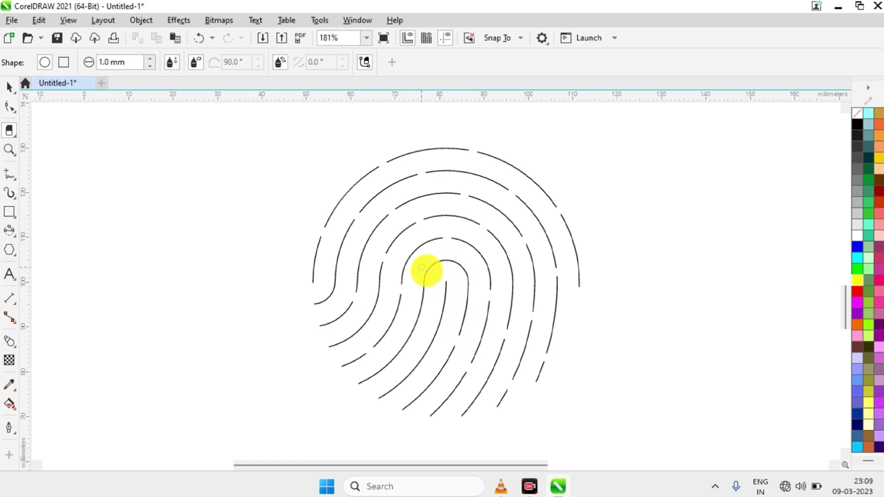
pyautogui.click(414, 358)
pyautogui.click(452, 325)
pyautogui.click(465, 286)
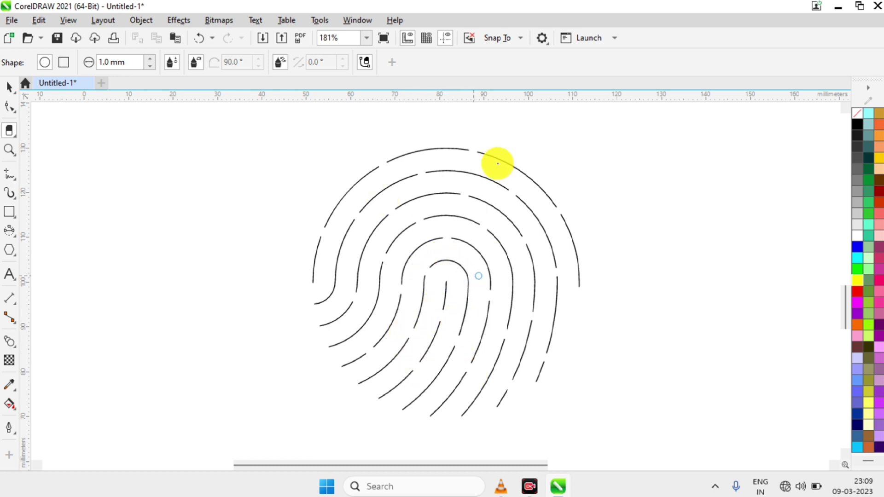
pyautogui.click(423, 263)
pyautogui.click(489, 256)
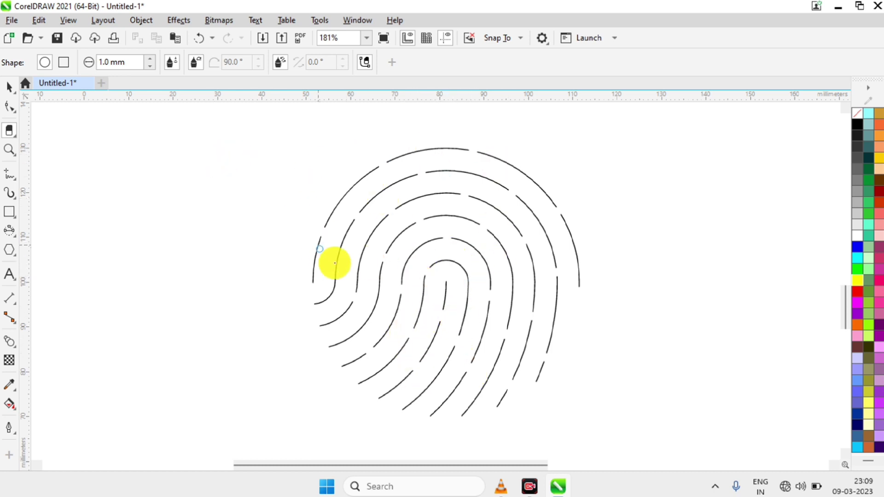
# Step: Set the outline width of all the dashed fingerprint lines to 0.75 mm and deselect them
pyautogui.click(10, 88)
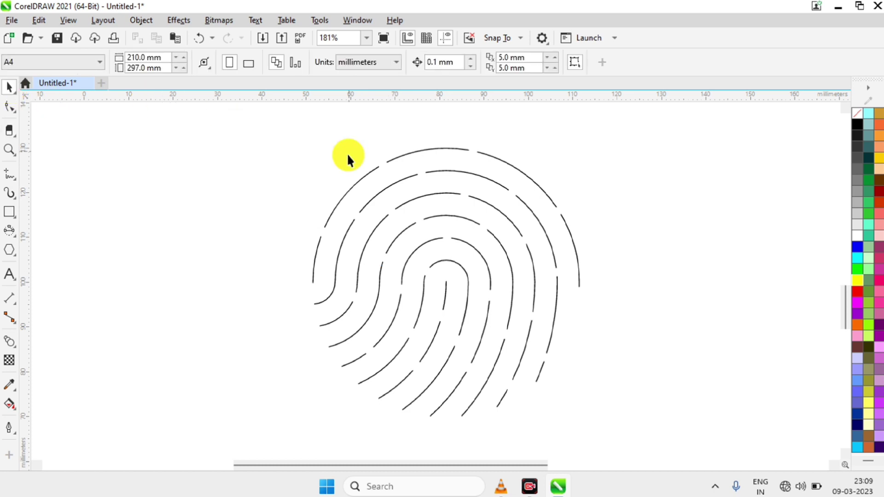
pyautogui.moveTo(502, 325); pyautogui.dragTo(615, 448)
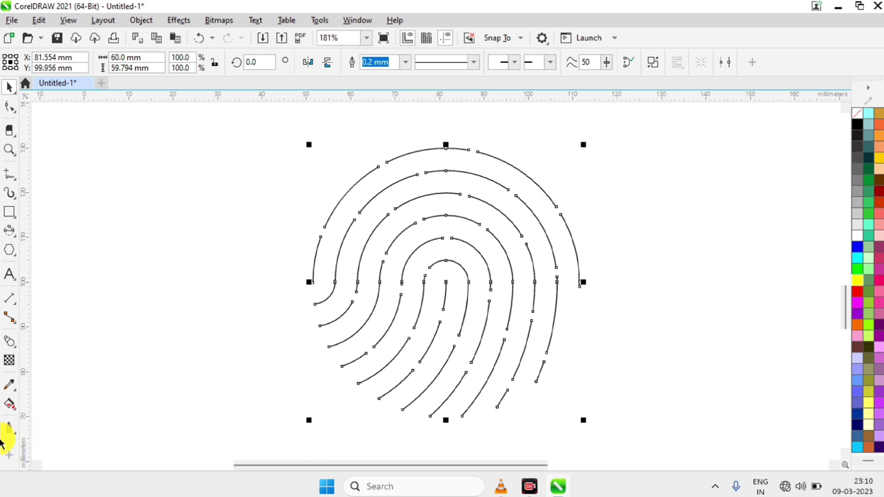
pyautogui.click(10, 428)
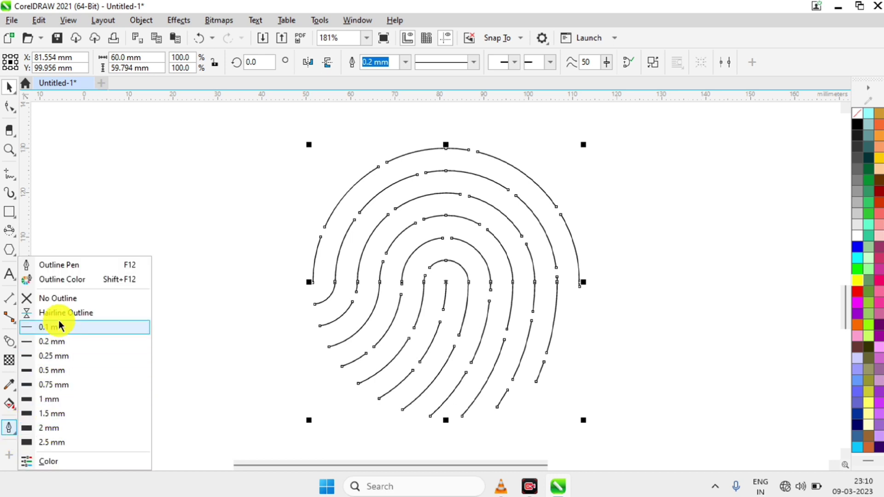
pyautogui.click(66, 385)
pyautogui.click(440, 244)
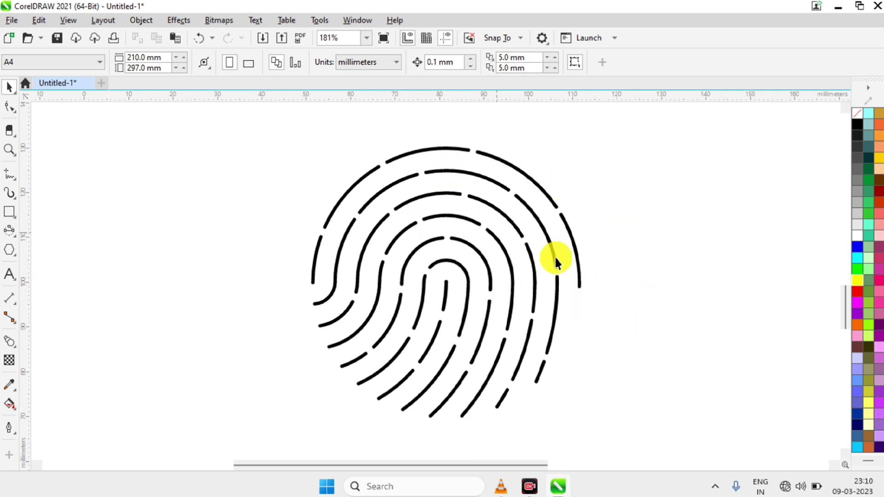
pyautogui.scroll(1, 410, 250)
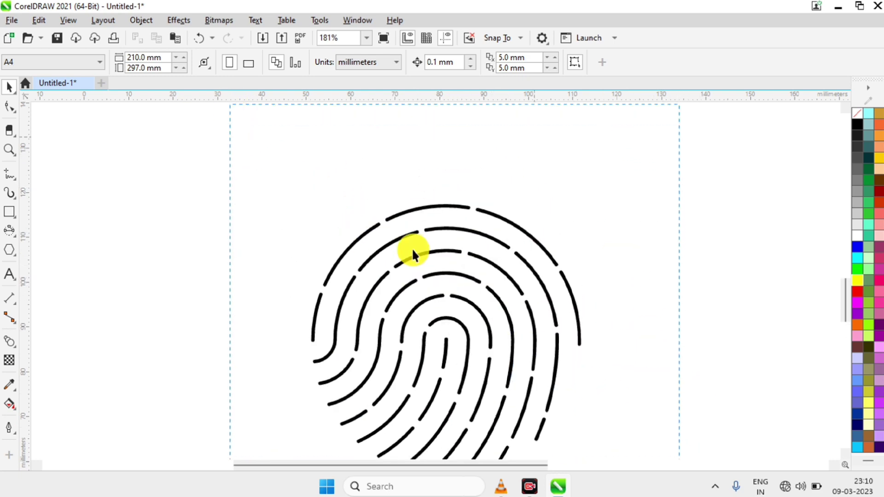
pyautogui.click(420, 261)
pyautogui.scroll(-1, 420, 260)
pyautogui.moveTo(585, 412); pyautogui.dragTo(352, 268)
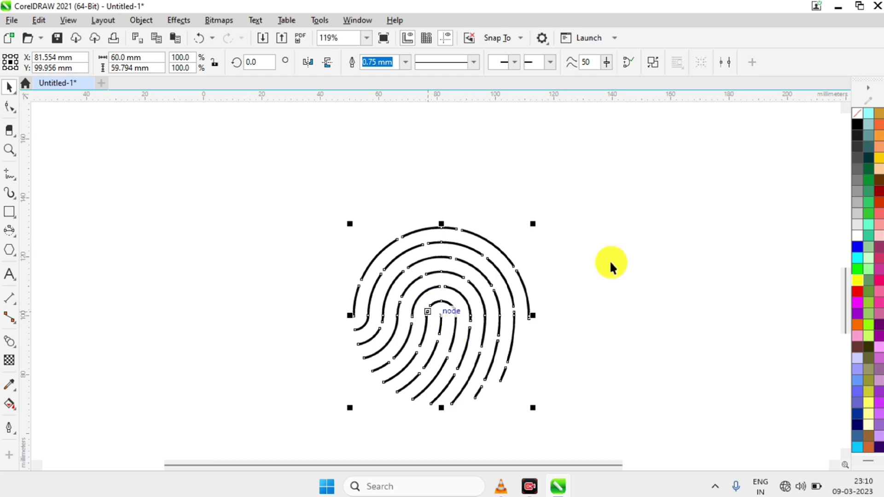
pyautogui.click(486, 312)
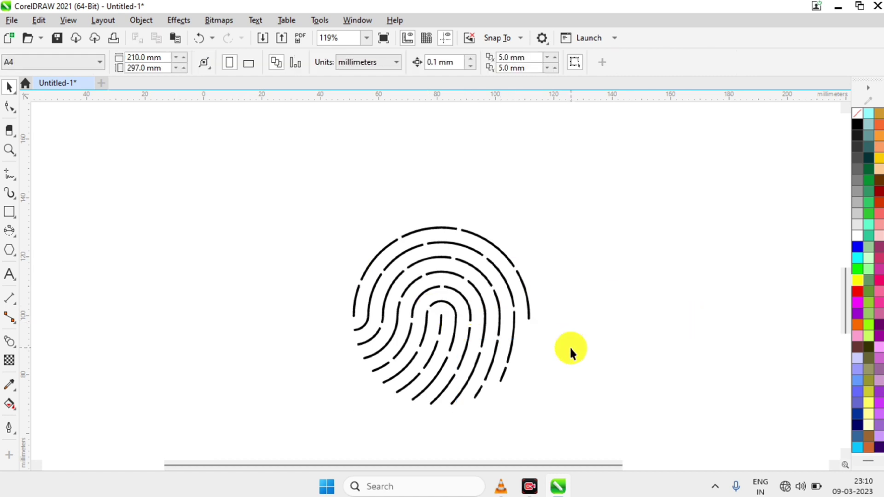
pyautogui.scroll(-1, 553, 349)
pyautogui.scroll(3, 552, 349)
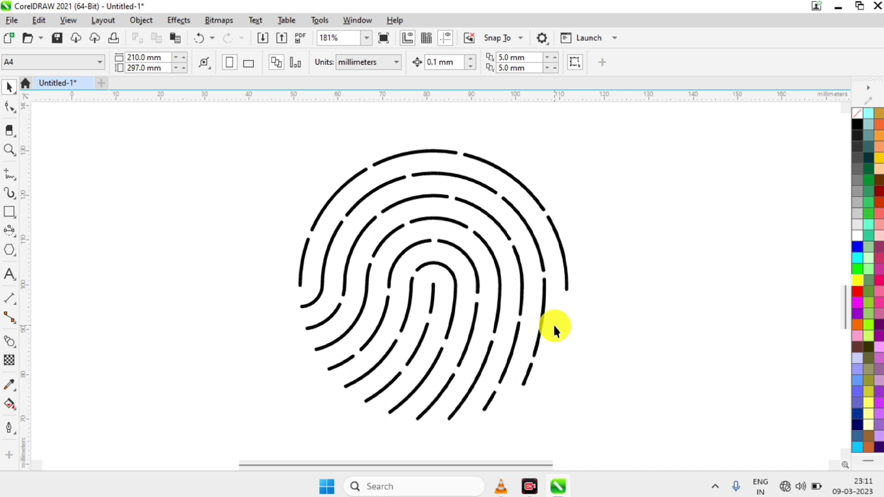
# Step: Select all the dashed lines of the fingerprint together
pyautogui.moveTo(622, 438); pyautogui.dragTo(512, 378)
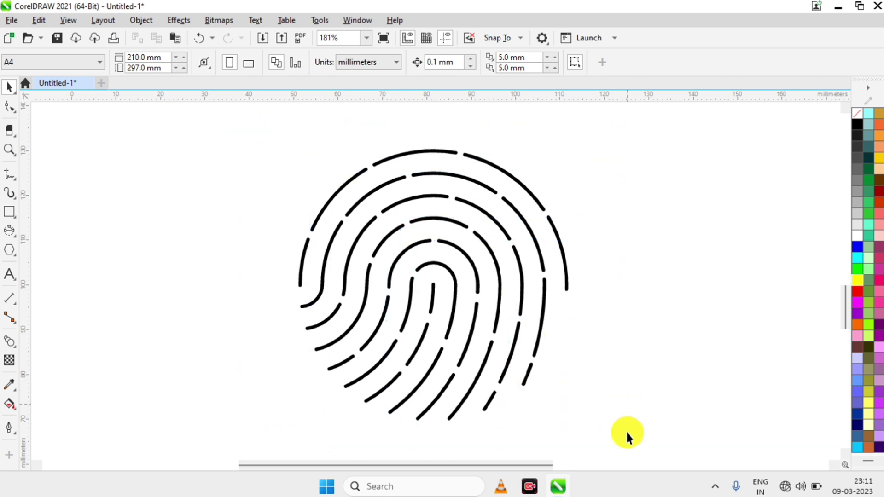
pyautogui.moveTo(627, 433); pyautogui.dragTo(247, 119)
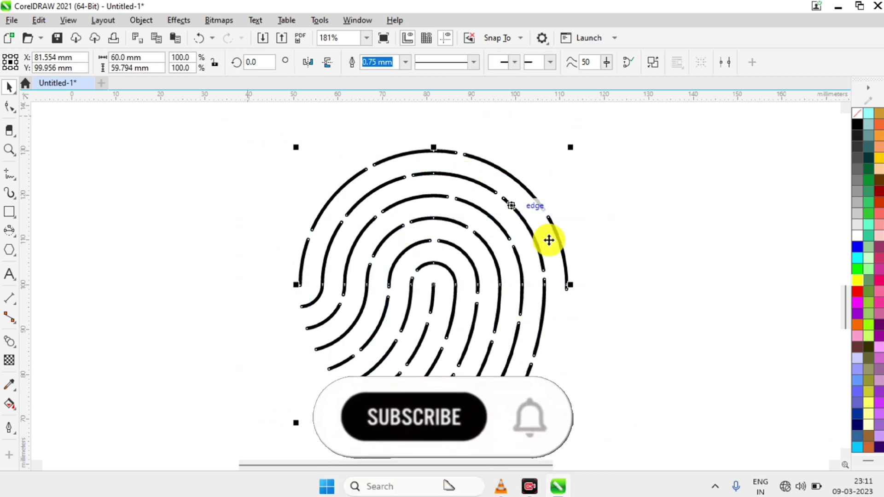